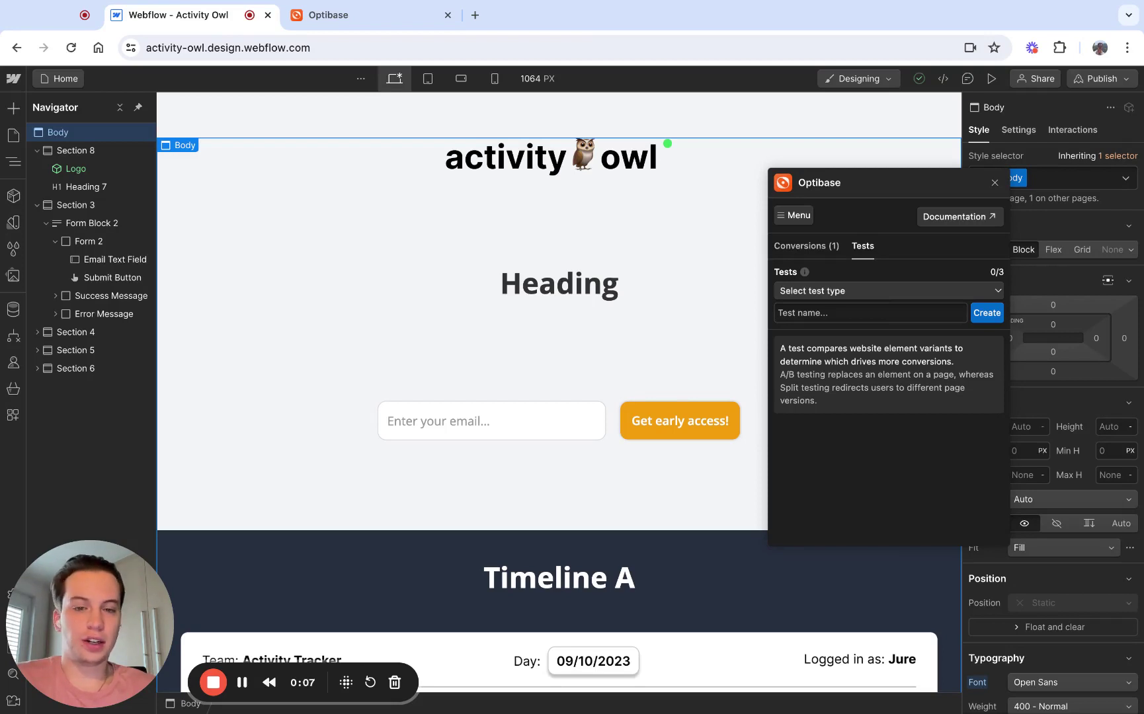
- Select Heading 7 on the canvas so its styles are shown
{"action": "left_click", "coordinate": [83, 187]}
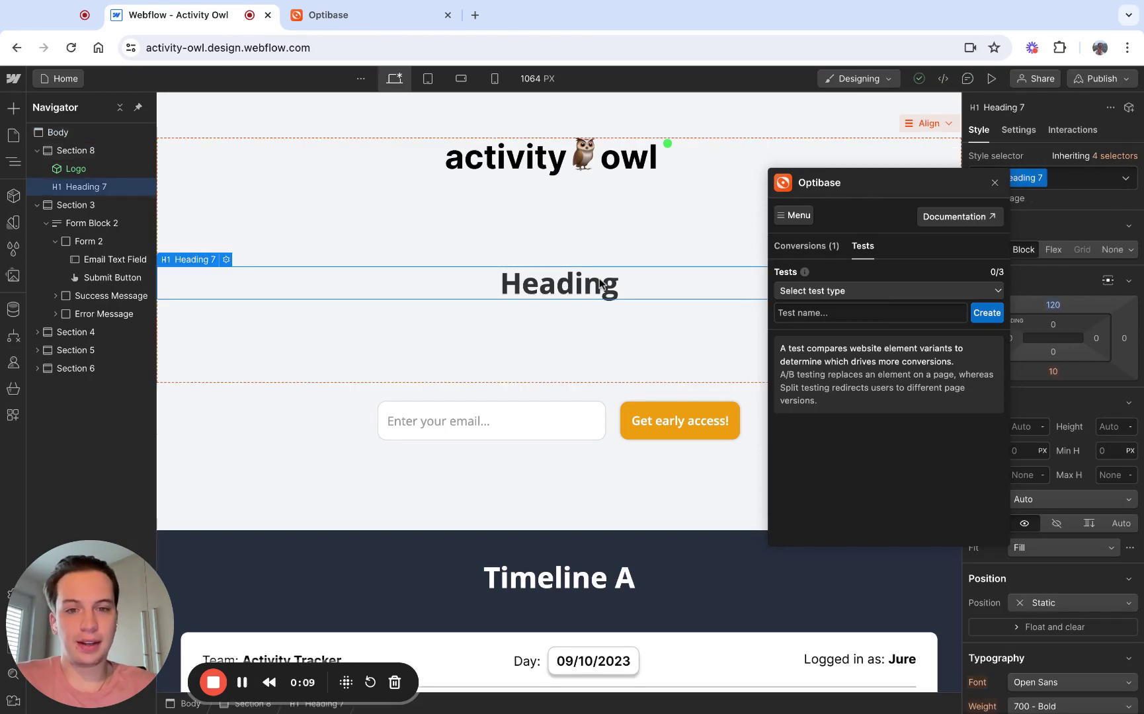
{"action": "left_click", "coordinate": [405, 219]}
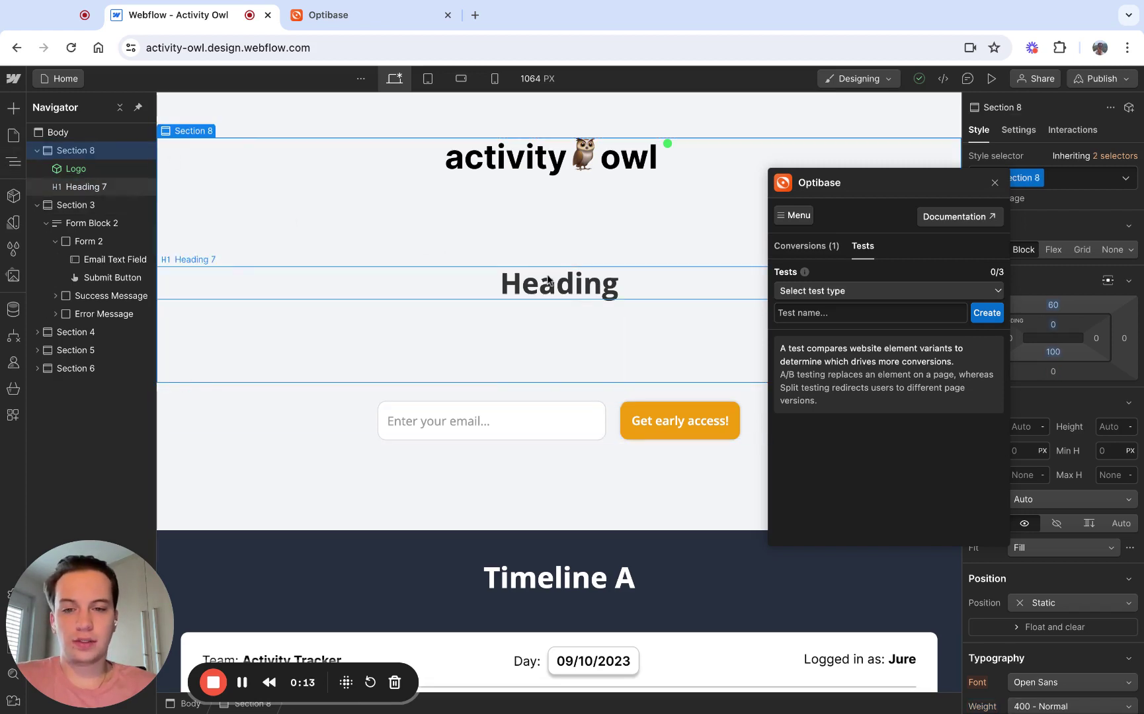
{"action": "left_click", "coordinate": [501, 290]}
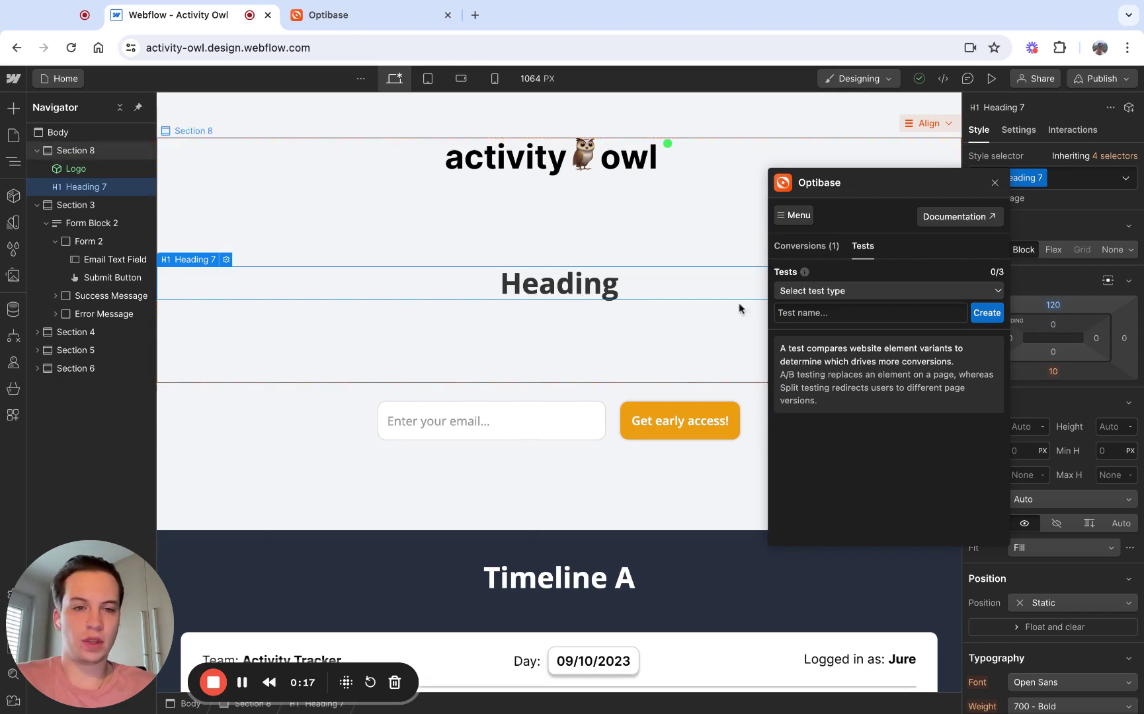
- Create an Optibase A/B test named 'Heading' with main variant 'Variant A'
{"action": "left_click", "coordinate": [840, 297]}
{"action": "left_click", "coordinate": [805, 311]}
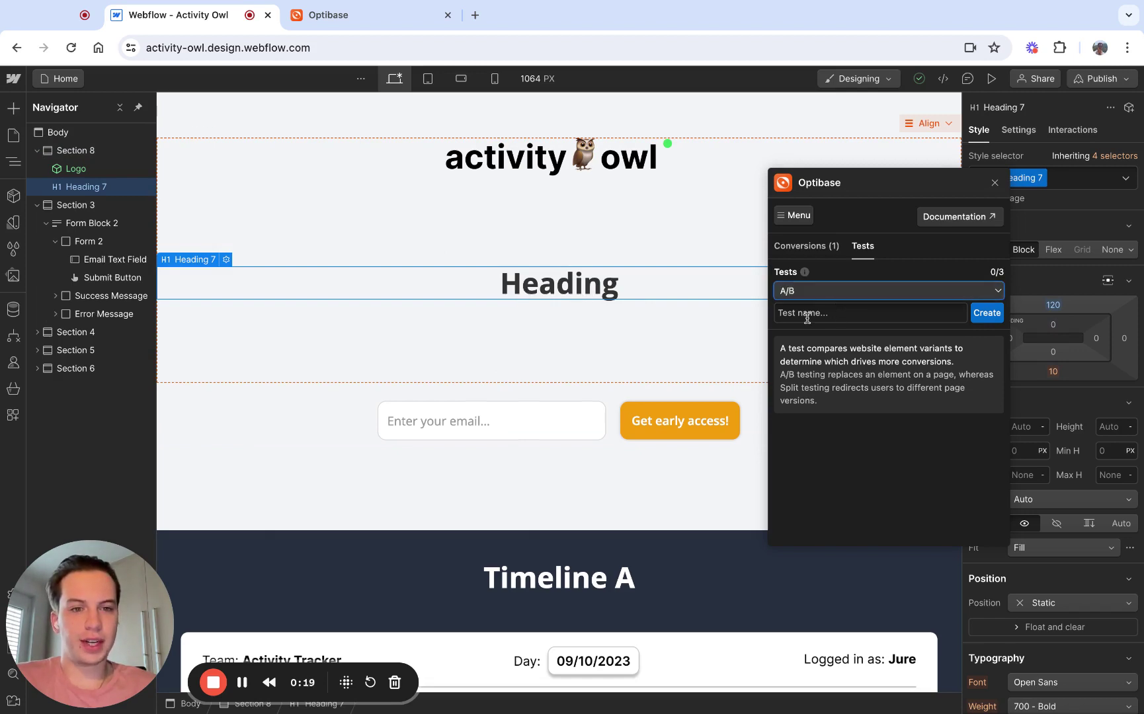
{"action": "left_click", "coordinate": [825, 314]}
{"action": "type", "text": "Heading"}
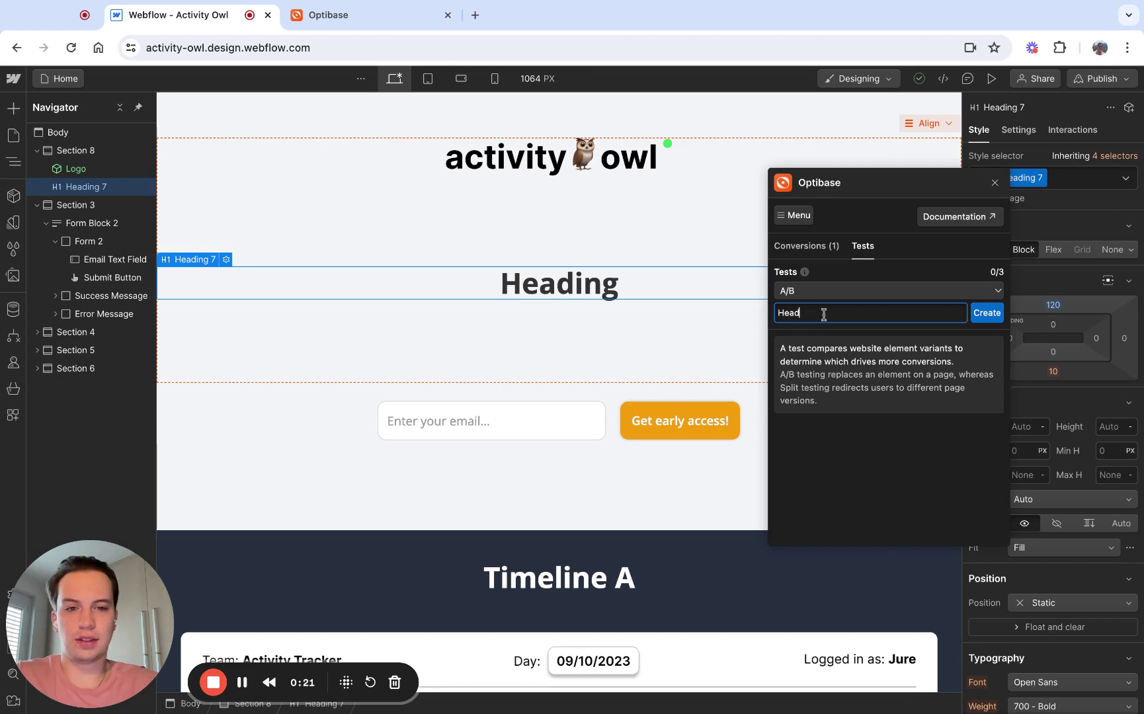
{"action": "left_click", "coordinate": [988, 317]}
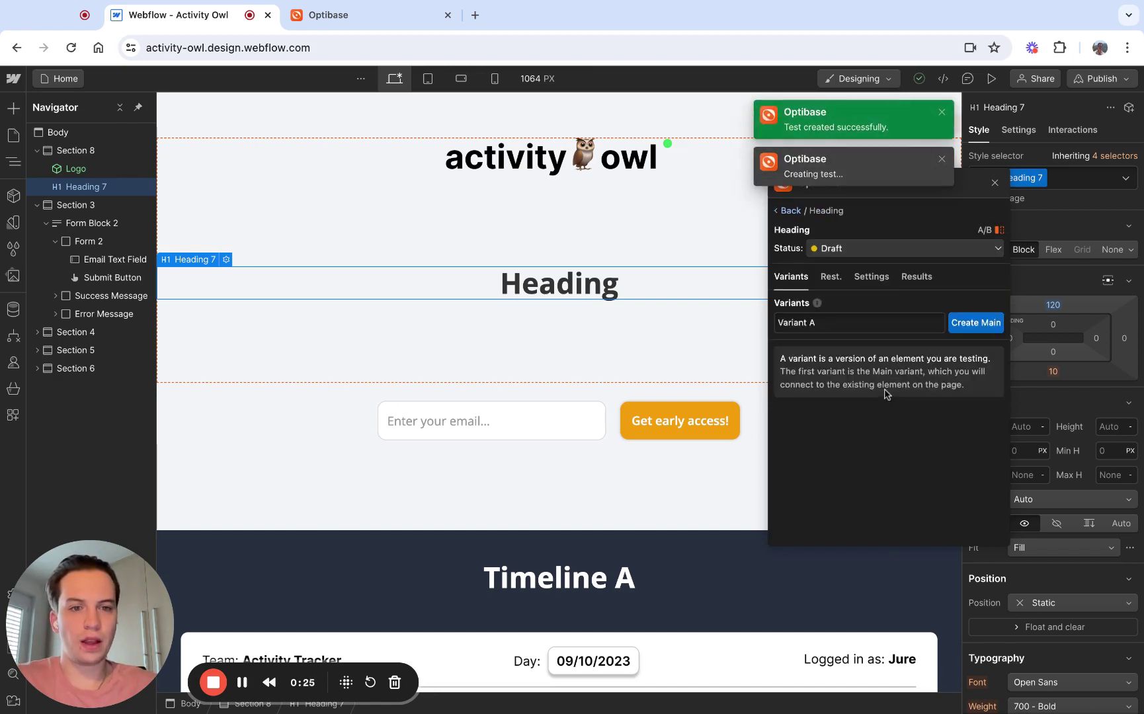
{"action": "left_click", "coordinate": [817, 320]}
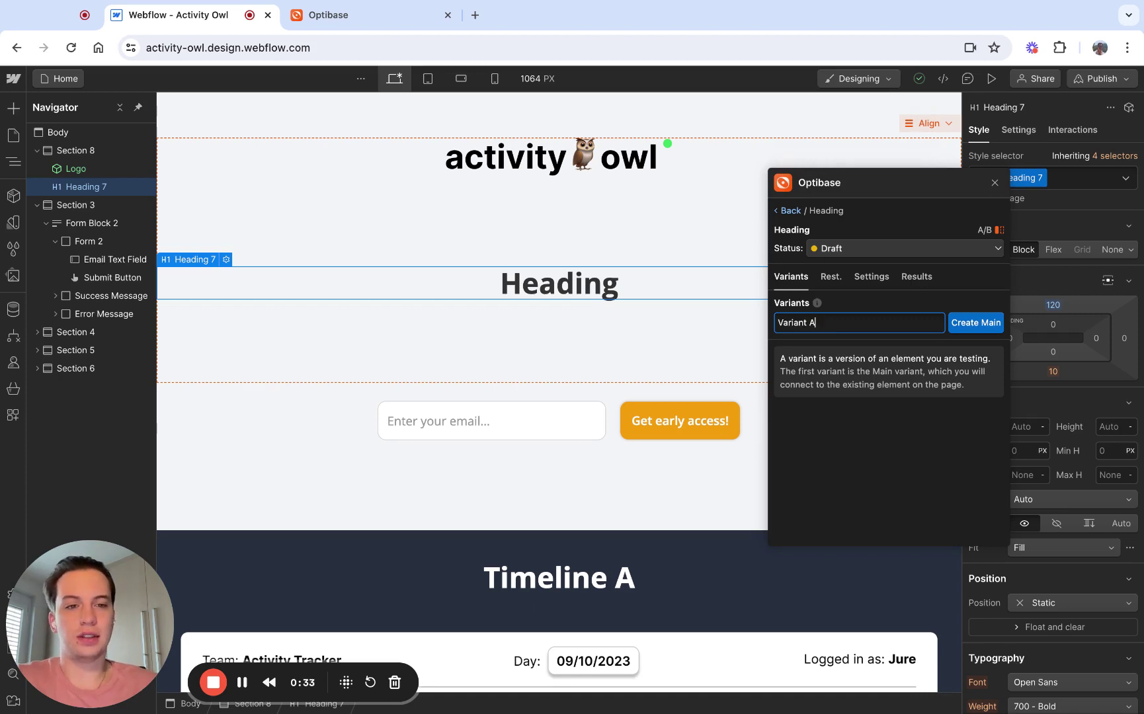
{"action": "left_click", "coordinate": [987, 325]}
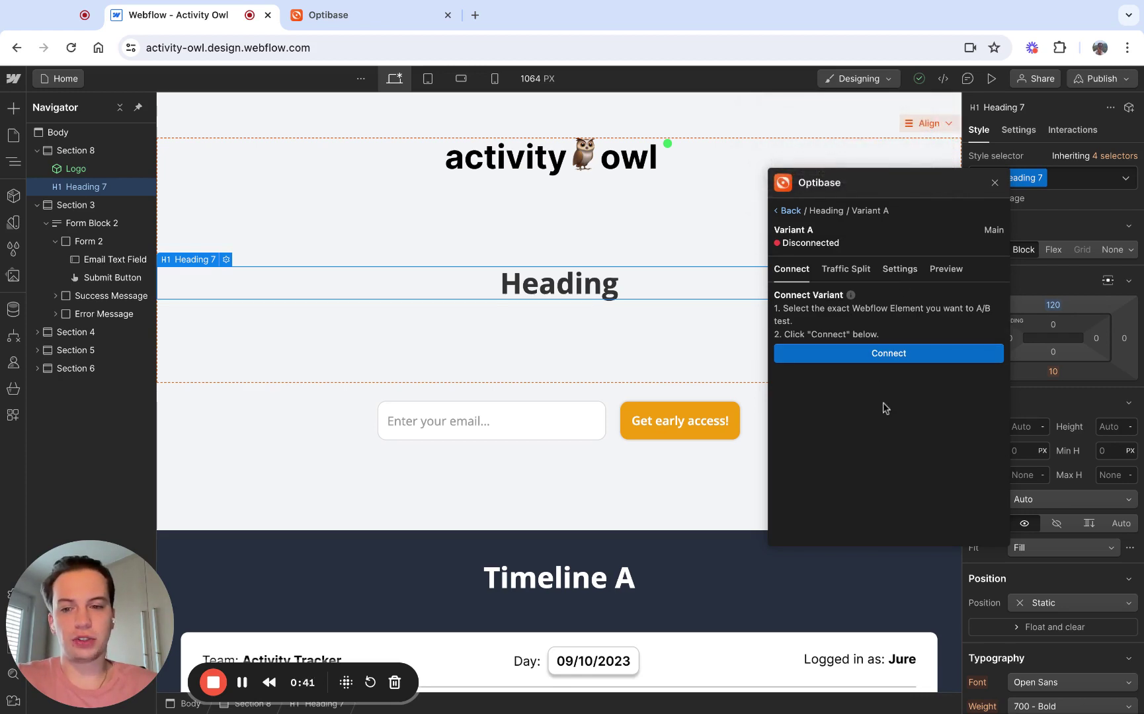
- Connect Variant A to the selected Heading 7 element
{"action": "left_click", "coordinate": [552, 345]}
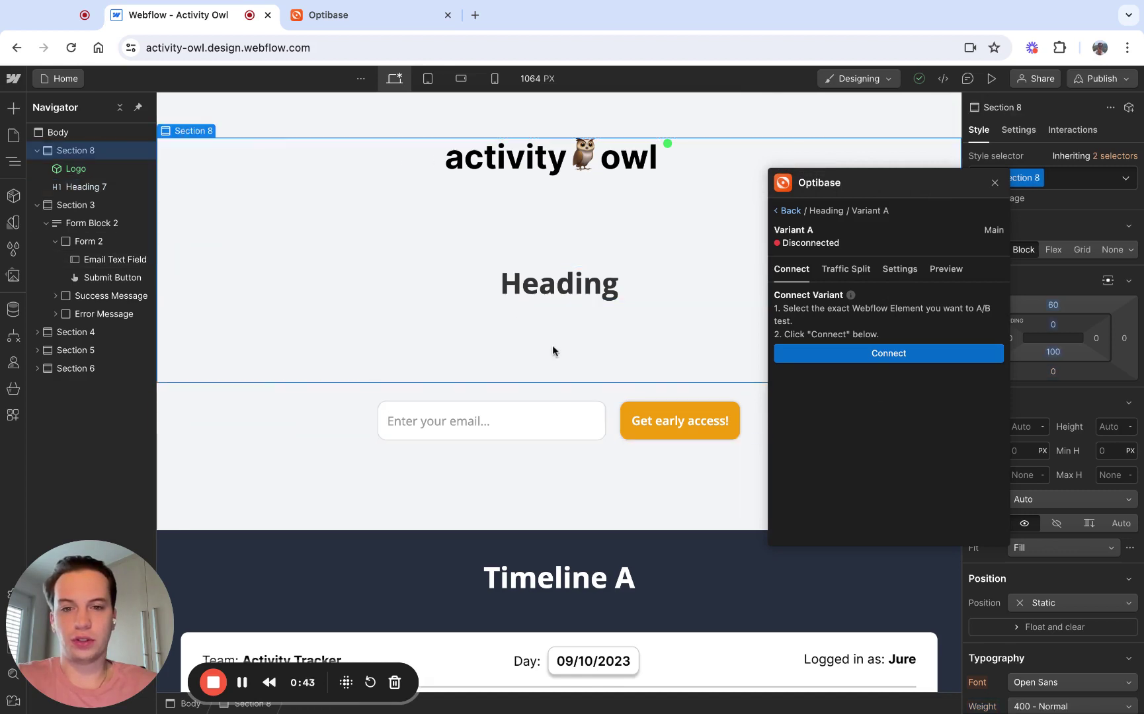
{"action": "left_click", "coordinate": [569, 291]}
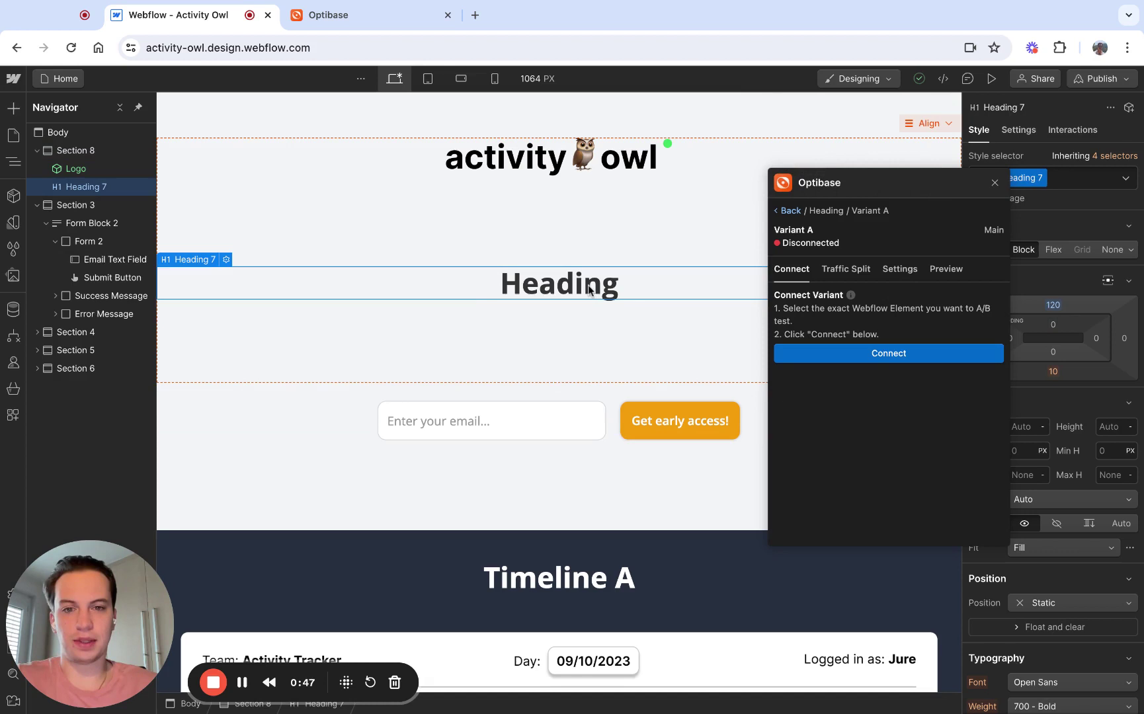
{"action": "left_click", "coordinate": [889, 355]}
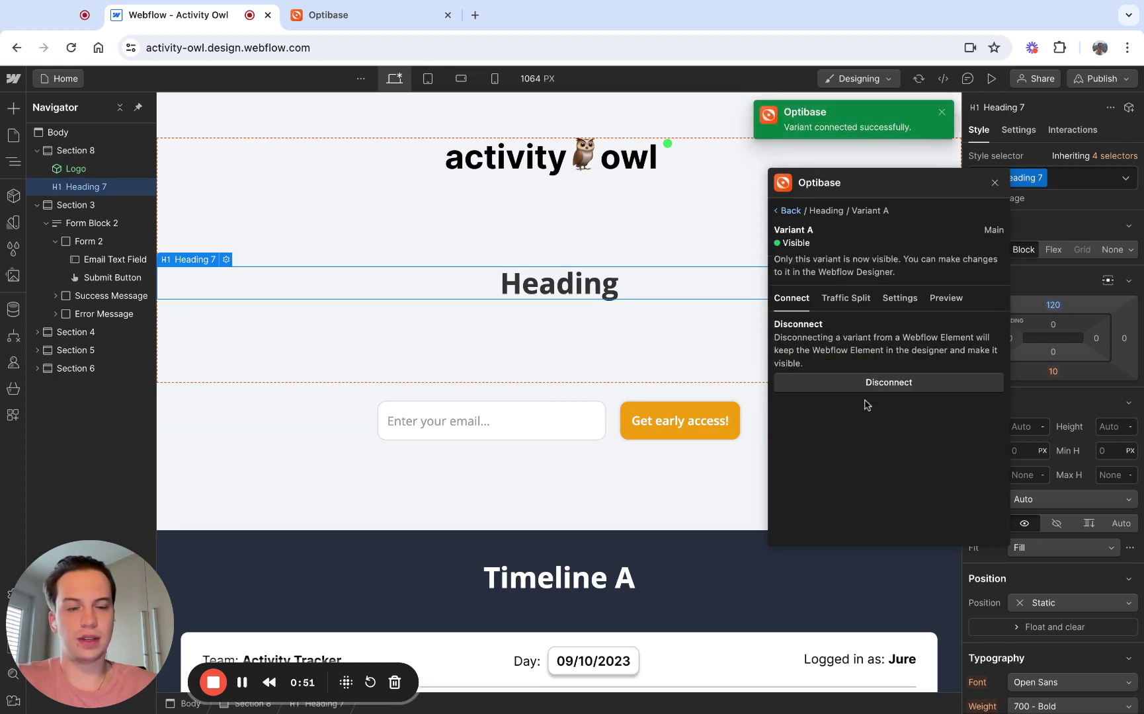
- Add a second variant named 'Variant B' to the Heading test
{"action": "left_click", "coordinate": [789, 213]}
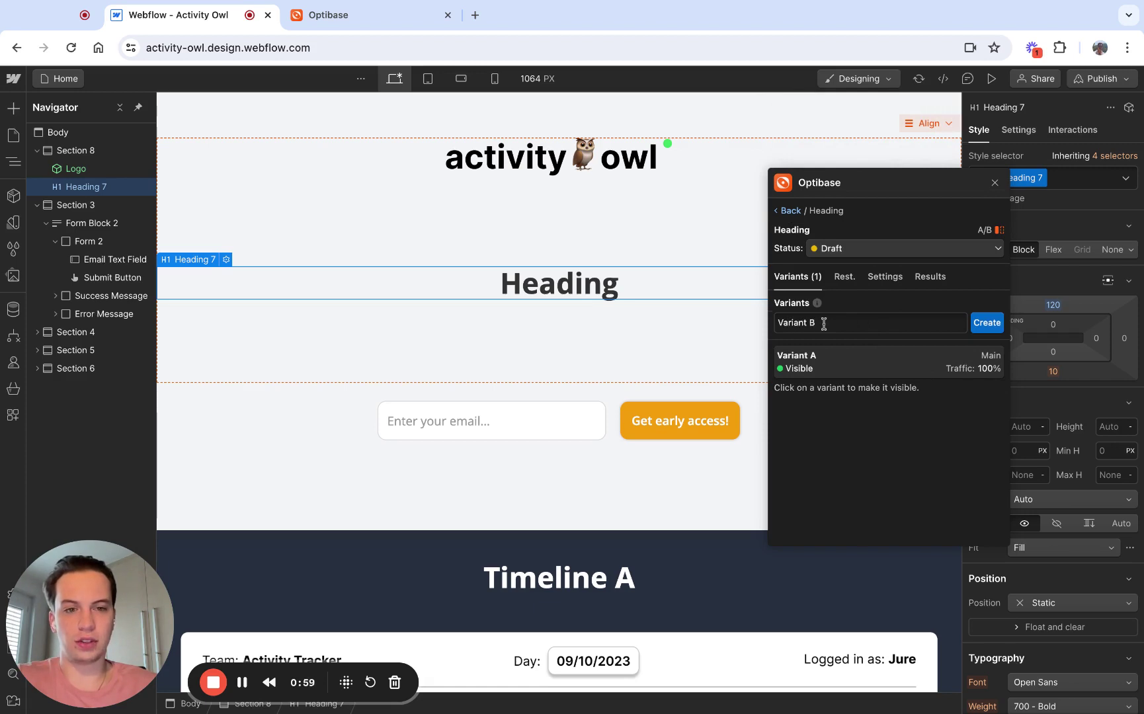
{"action": "left_click", "coordinate": [991, 325]}
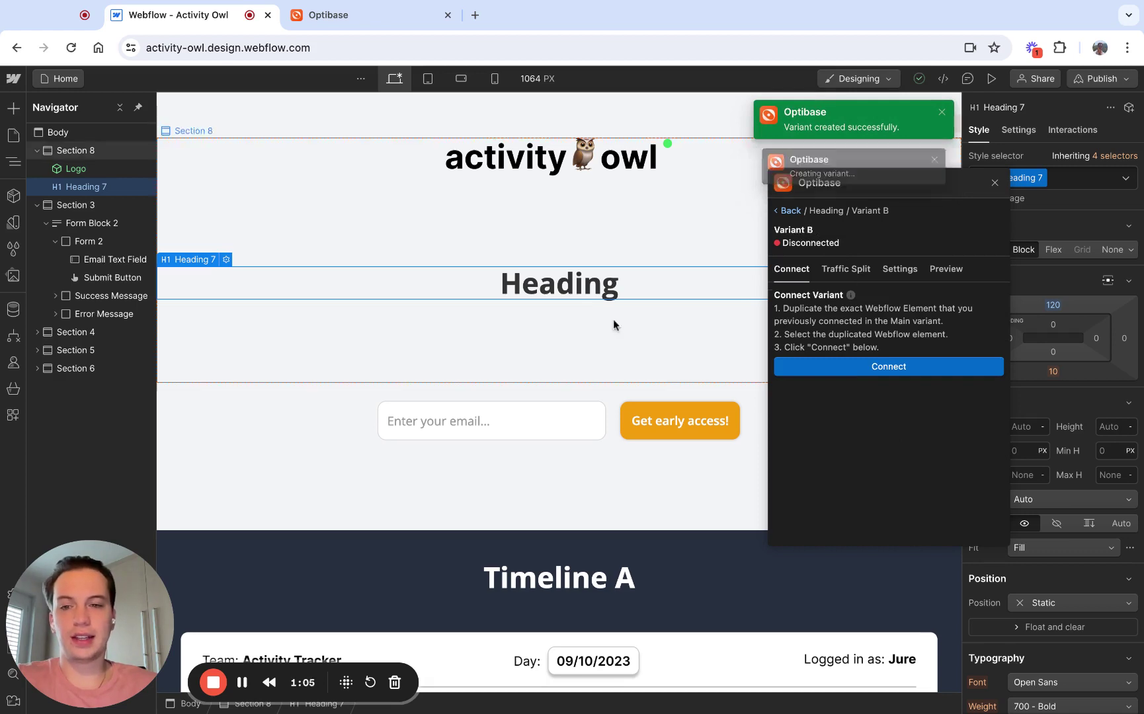
- Duplicate the heading below itself, append ' B' to the copy's text, and select the copy
{"action": "right_click", "coordinate": [548, 286]}
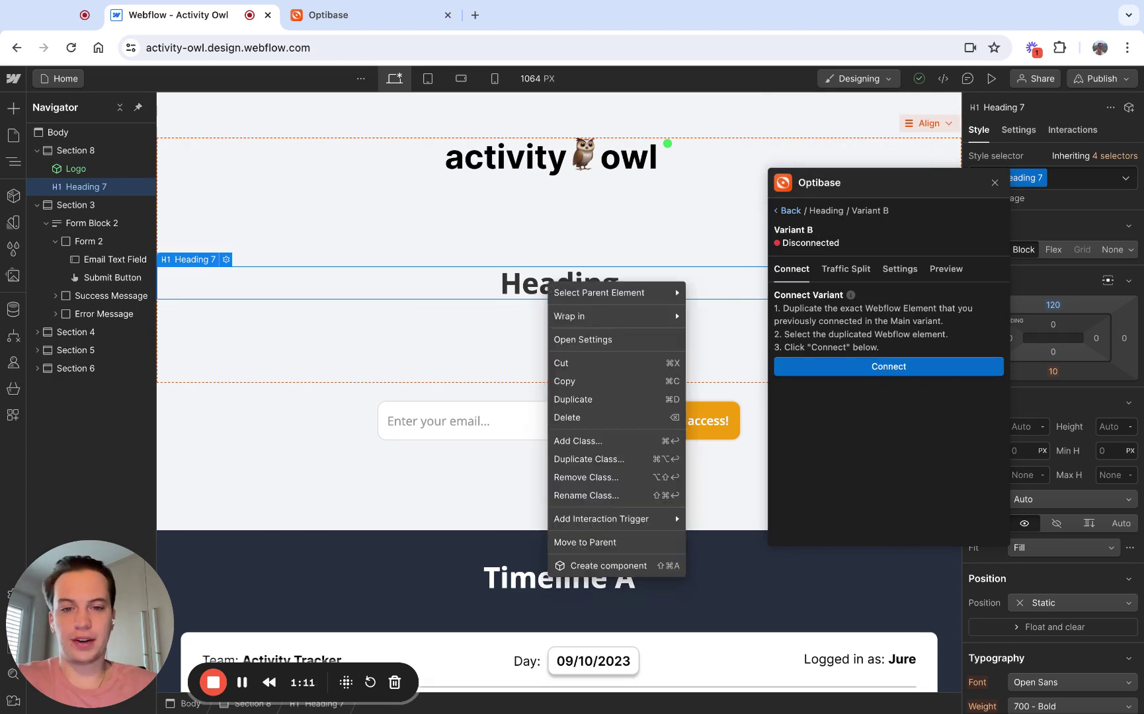
{"action": "left_click", "coordinate": [591, 402]}
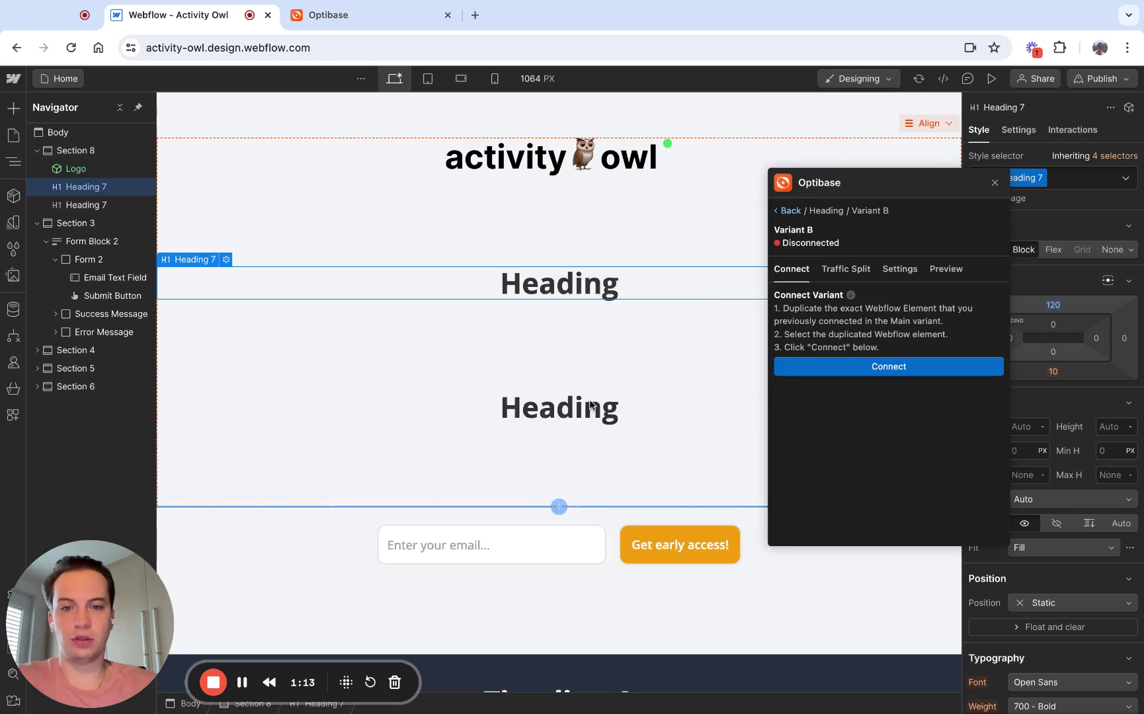
{"action": "left_click", "coordinate": [570, 408]}
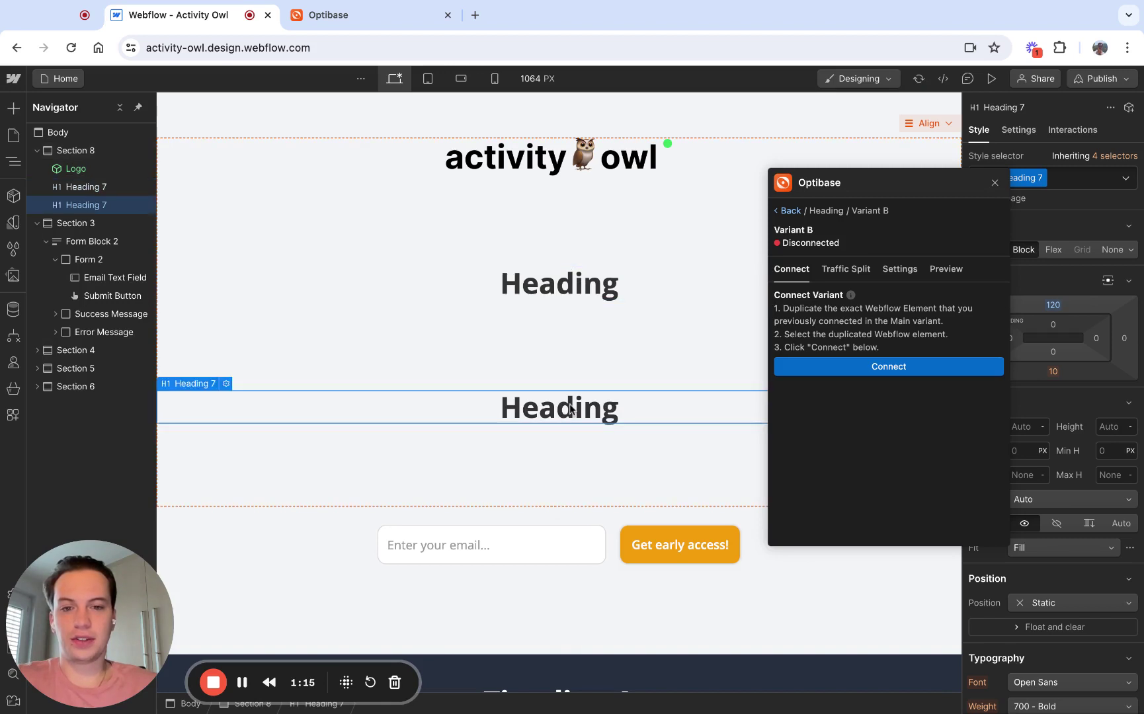
{"action": "double_click", "coordinate": [584, 411]}
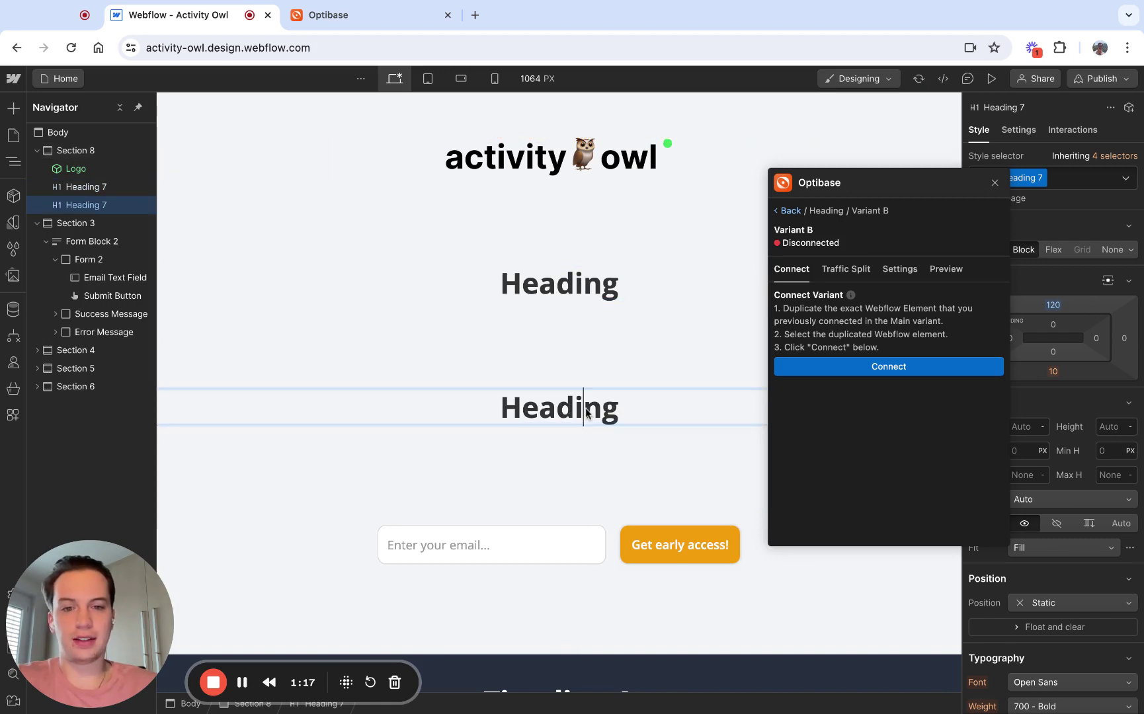
{"action": "key", "text": "End"}
{"action": "type", "text": "B"}
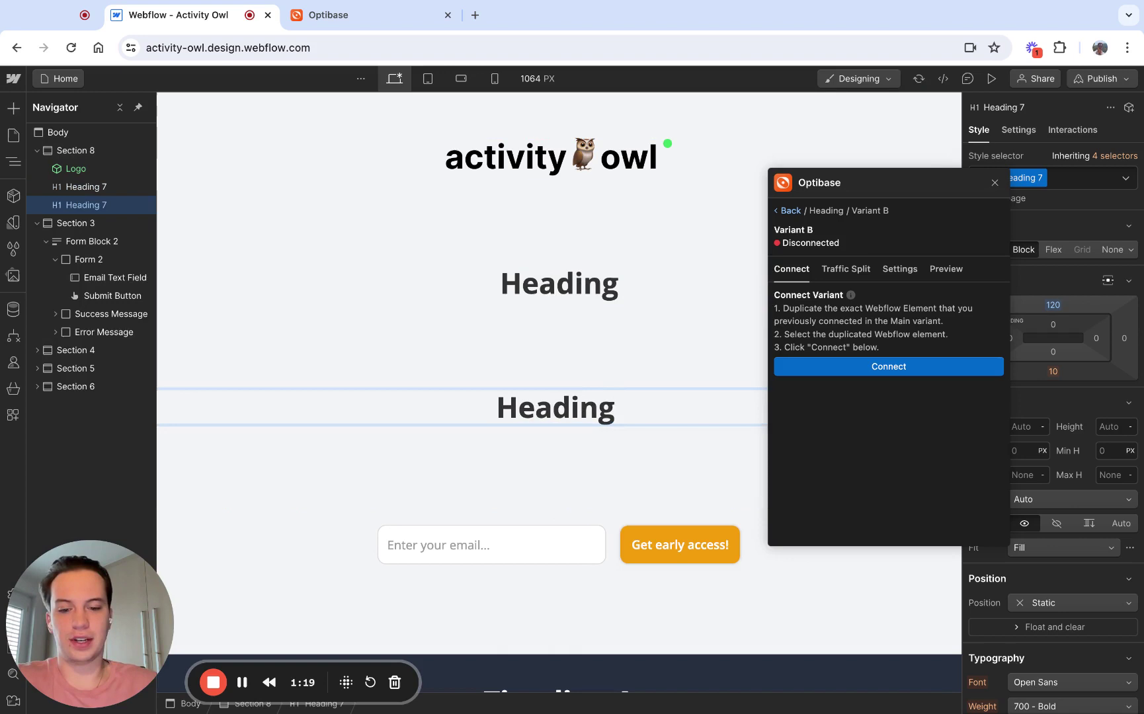
{"action": "left_click", "coordinate": [616, 461]}
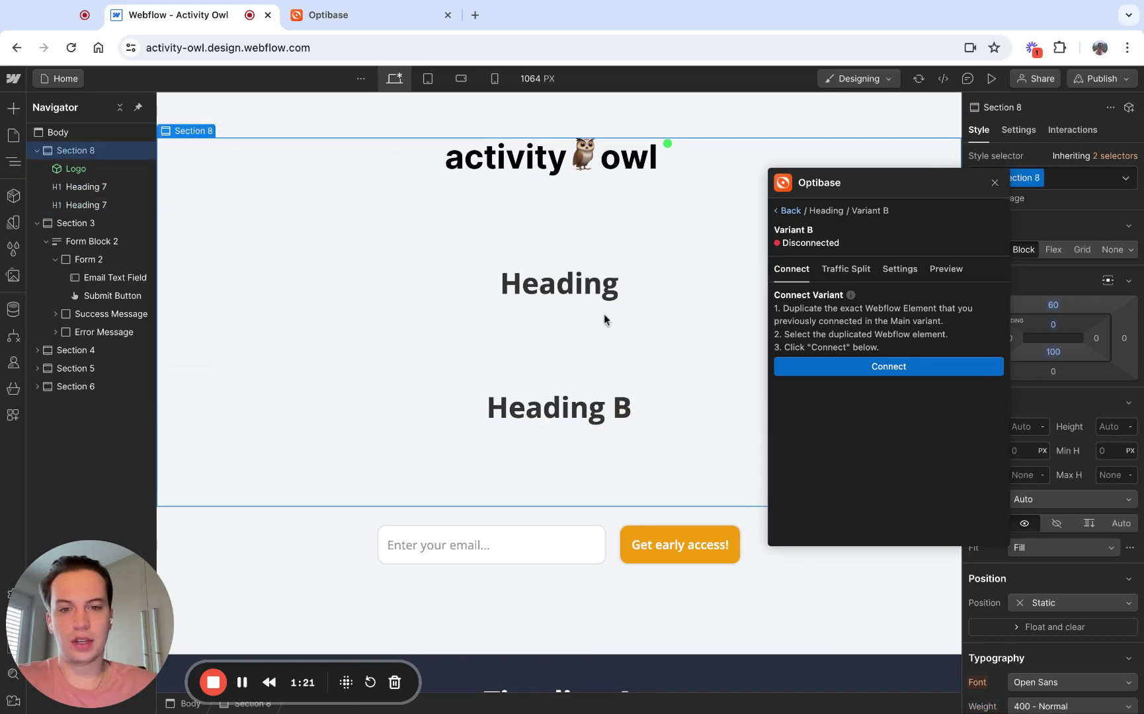
{"action": "left_click", "coordinate": [568, 412]}
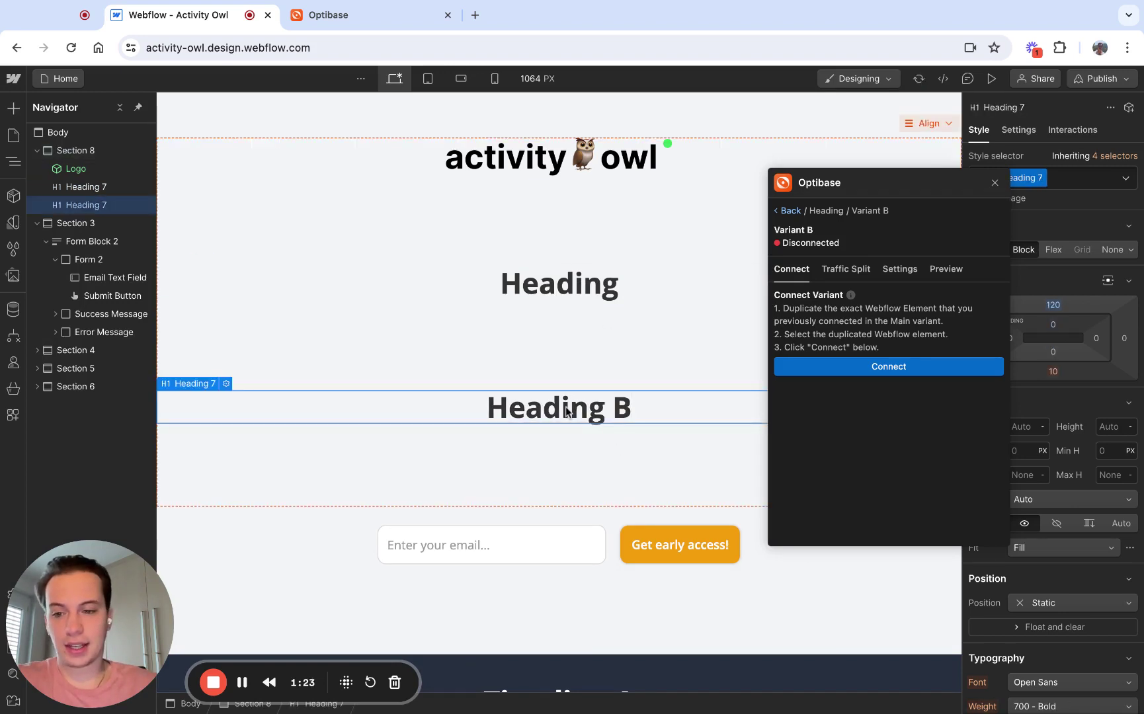
- Connect Variant B to Heading B and change the original heading's text to 'Heading A'
{"action": "left_click", "coordinate": [893, 368]}
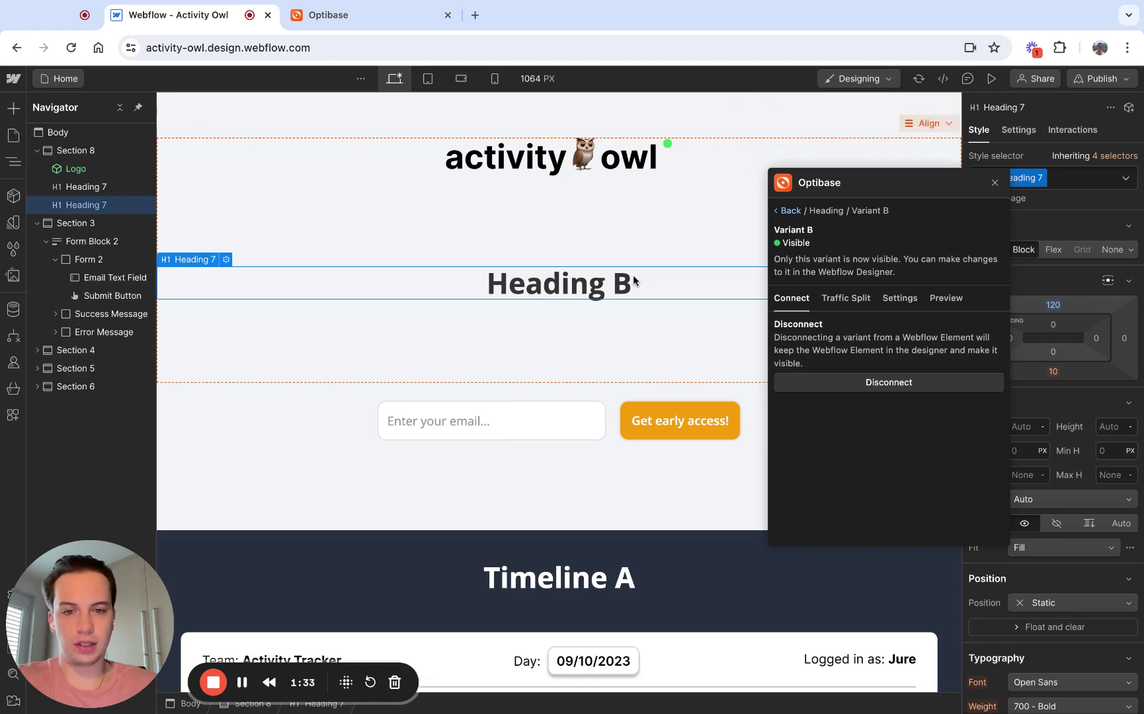
{"action": "left_click", "coordinate": [788, 211]}
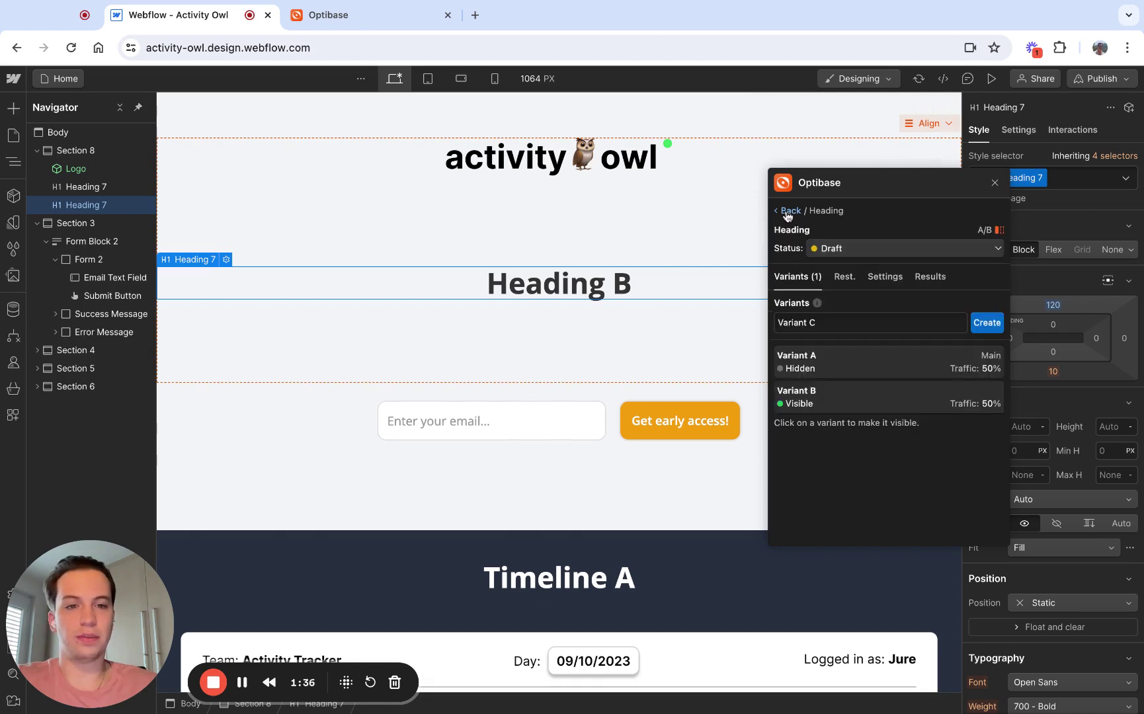
{"action": "left_click", "coordinate": [853, 368]}
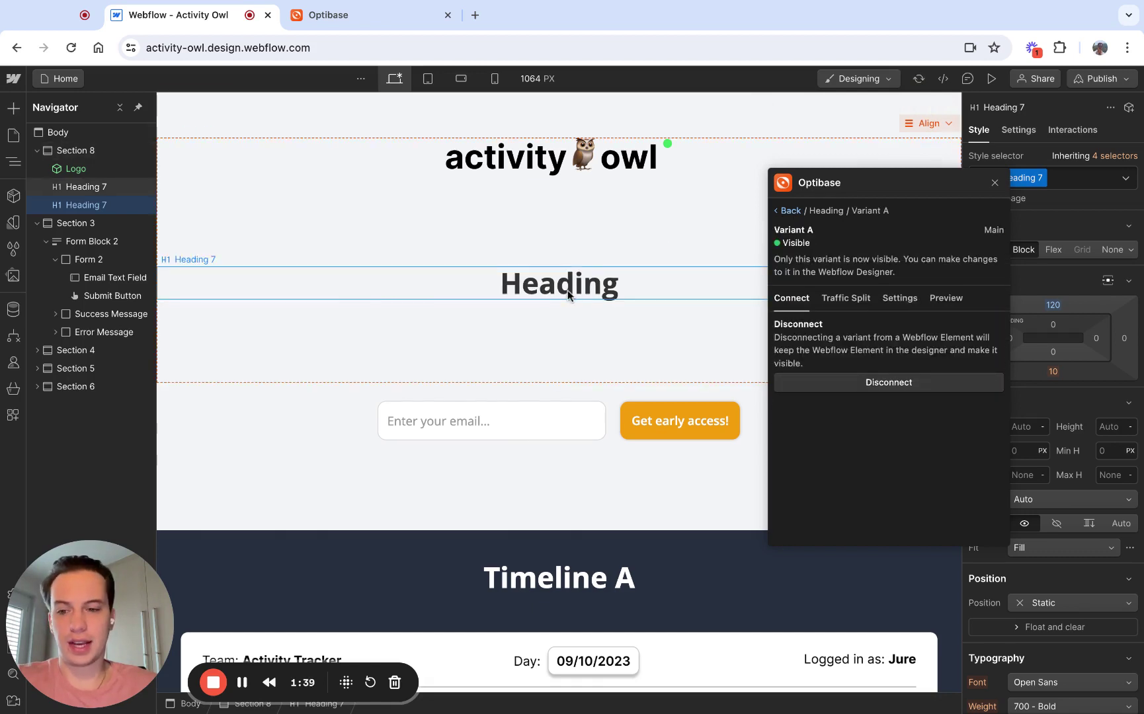
{"action": "double_click", "coordinate": [605, 291]}
{"action": "type", "text": "A"}
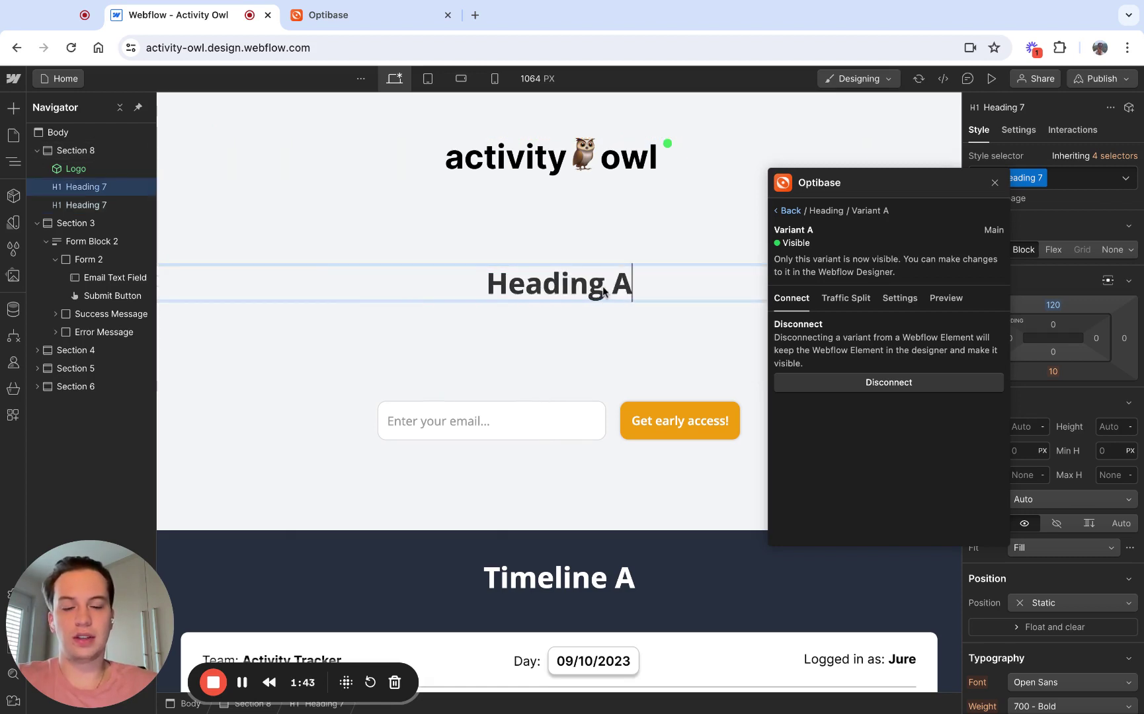
{"action": "key", "text": "Escape"}
{"action": "left_click", "coordinate": [602, 335]}
{"action": "left_click", "coordinate": [554, 286]}
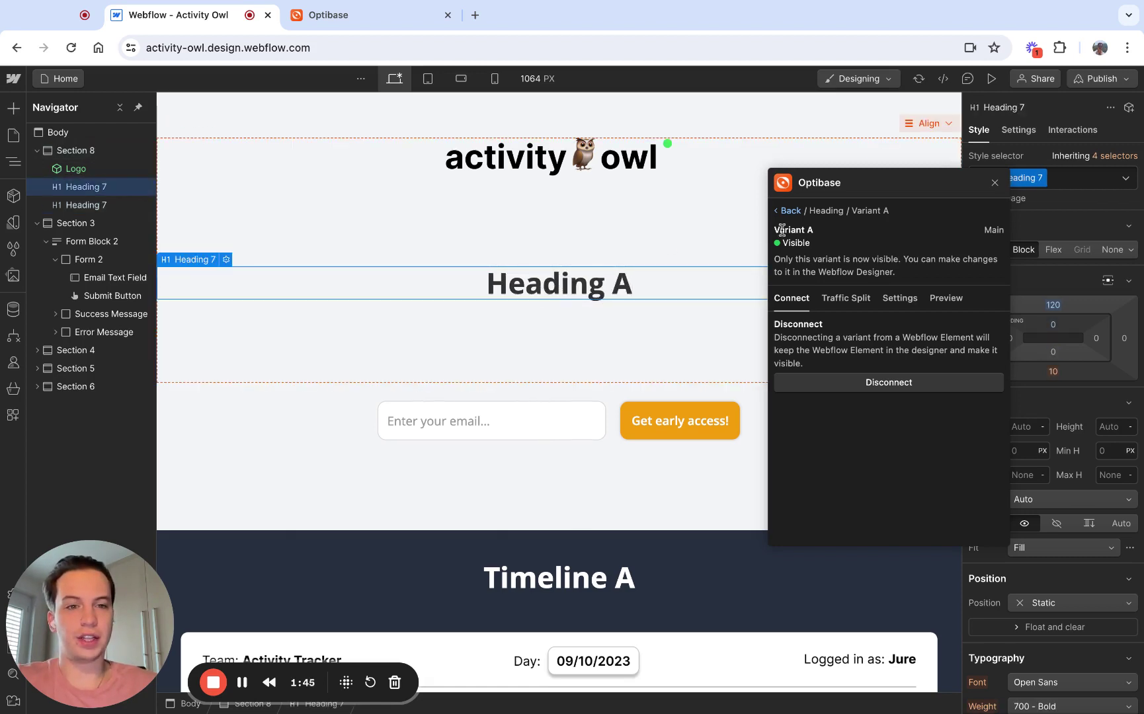
- Toggle between Variant B and Variant A, leaving Variant A as the visible heading
{"action": "left_click", "coordinate": [791, 210]}
{"action": "left_click", "coordinate": [844, 405]}
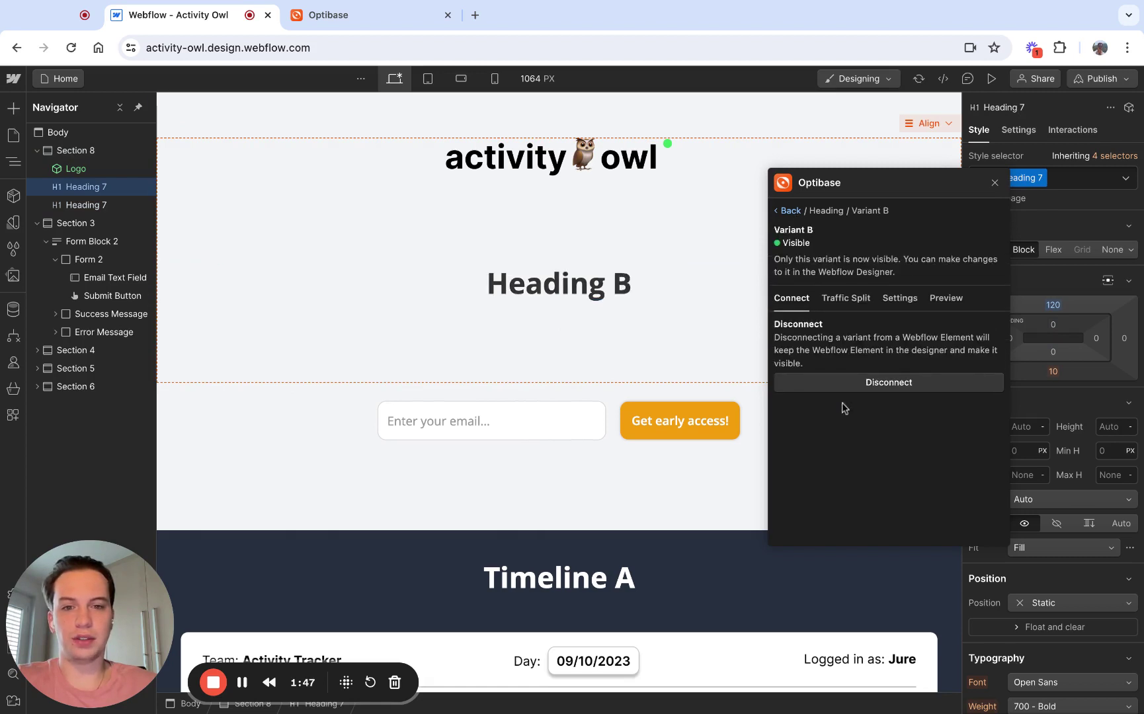
{"action": "left_click", "coordinate": [791, 211]}
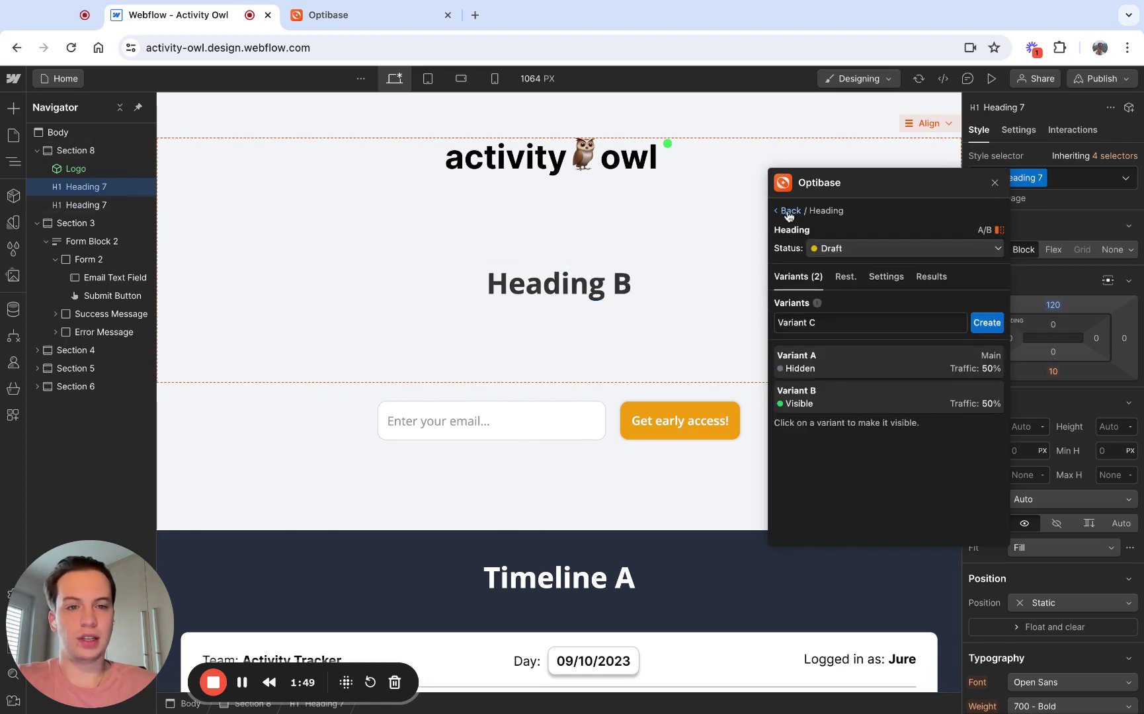
{"action": "left_click", "coordinate": [846, 368]}
- Set the Heading test's status from Draft to Active and bring up the publish options
{"action": "left_click", "coordinate": [790, 210]}
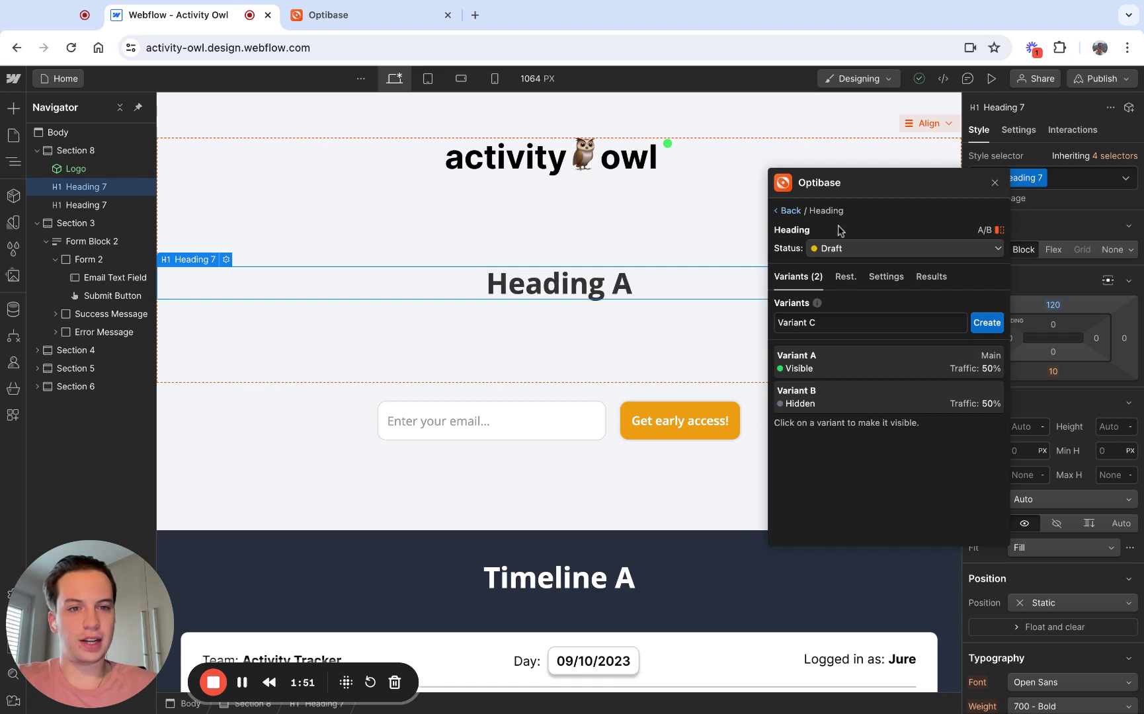
{"action": "left_click", "coordinate": [866, 249]}
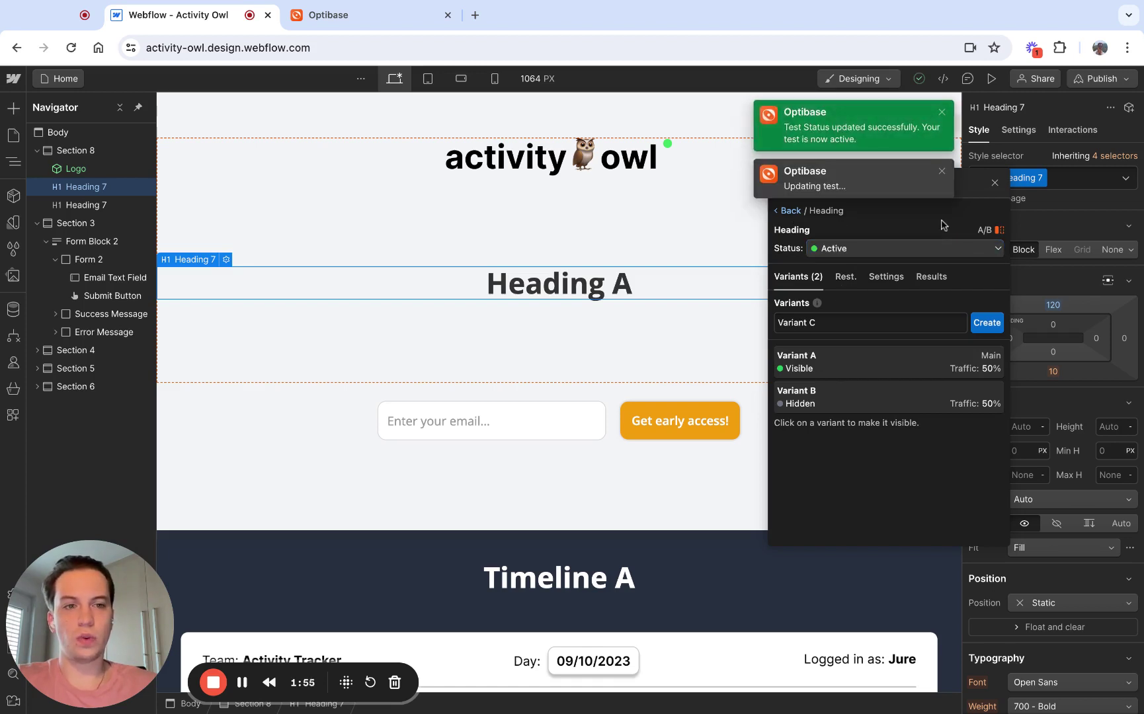
{"action": "left_click", "coordinate": [1116, 81]}
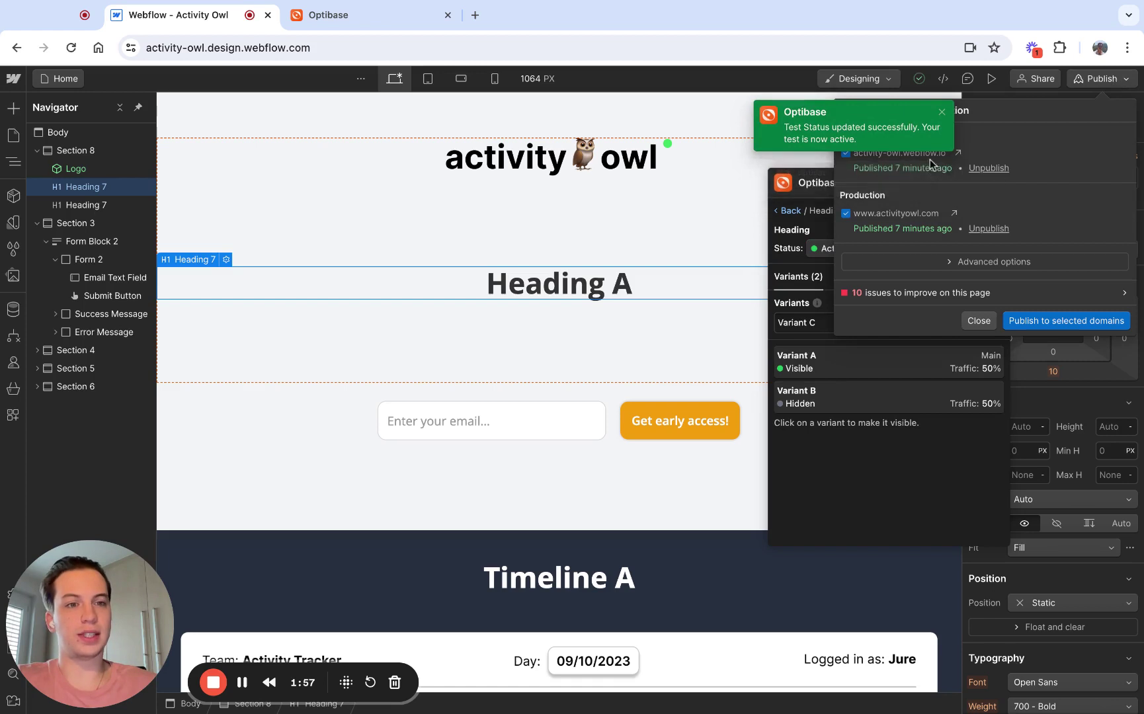
{"action": "left_click", "coordinate": [1043, 323]}
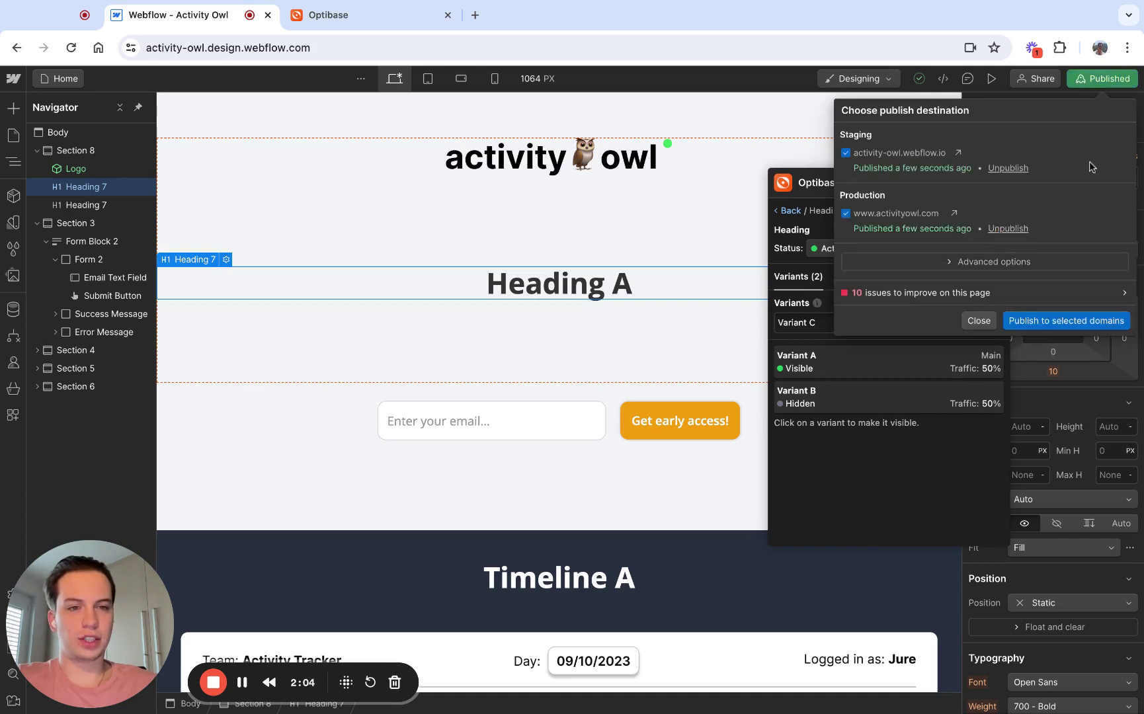
{"action": "left_click", "coordinate": [955, 213]}
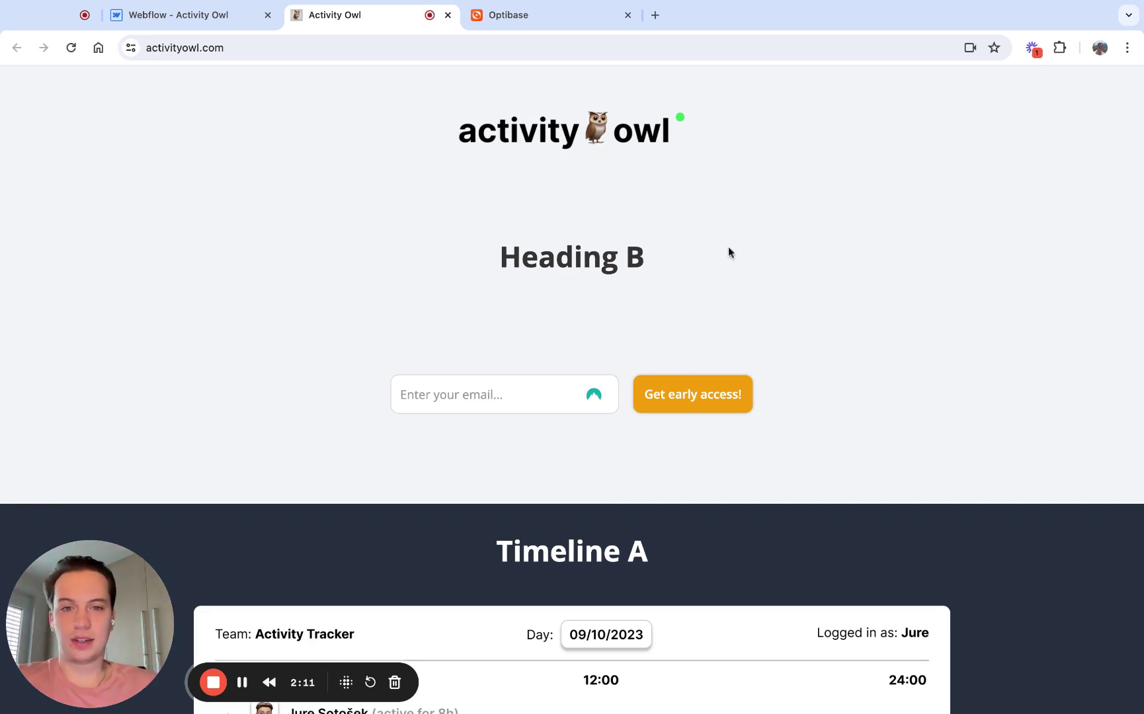
{"action": "triple_click", "coordinate": [671, 265]}
{"action": "left_click", "coordinate": [486, 259]}
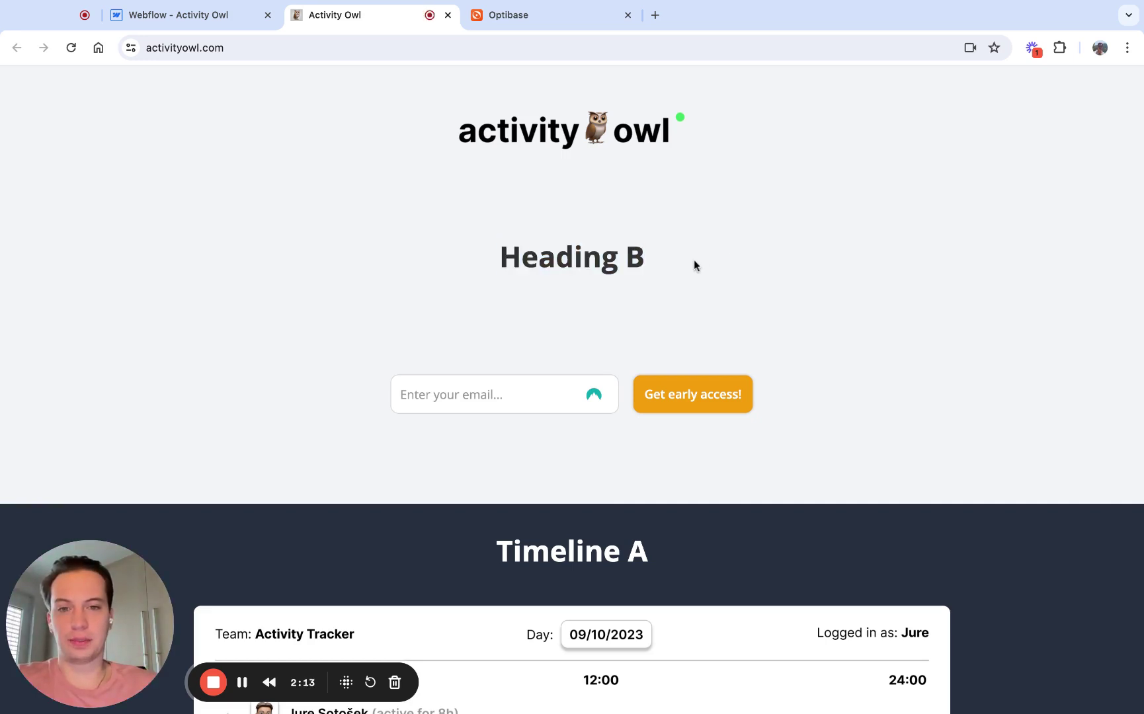
{"action": "left_click_drag", "start_coordinate": [694, 259], "coordinate": [477, 260]}
{"action": "left_click", "coordinate": [478, 262]}
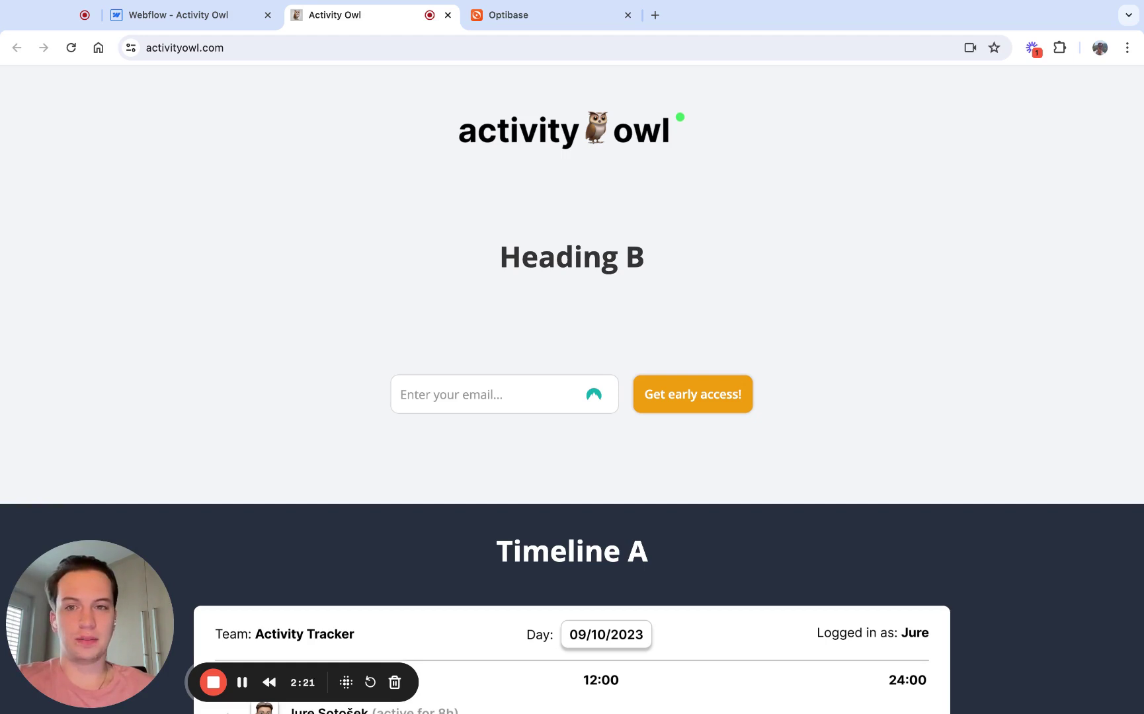
{"action": "triple_click", "coordinate": [674, 261]}
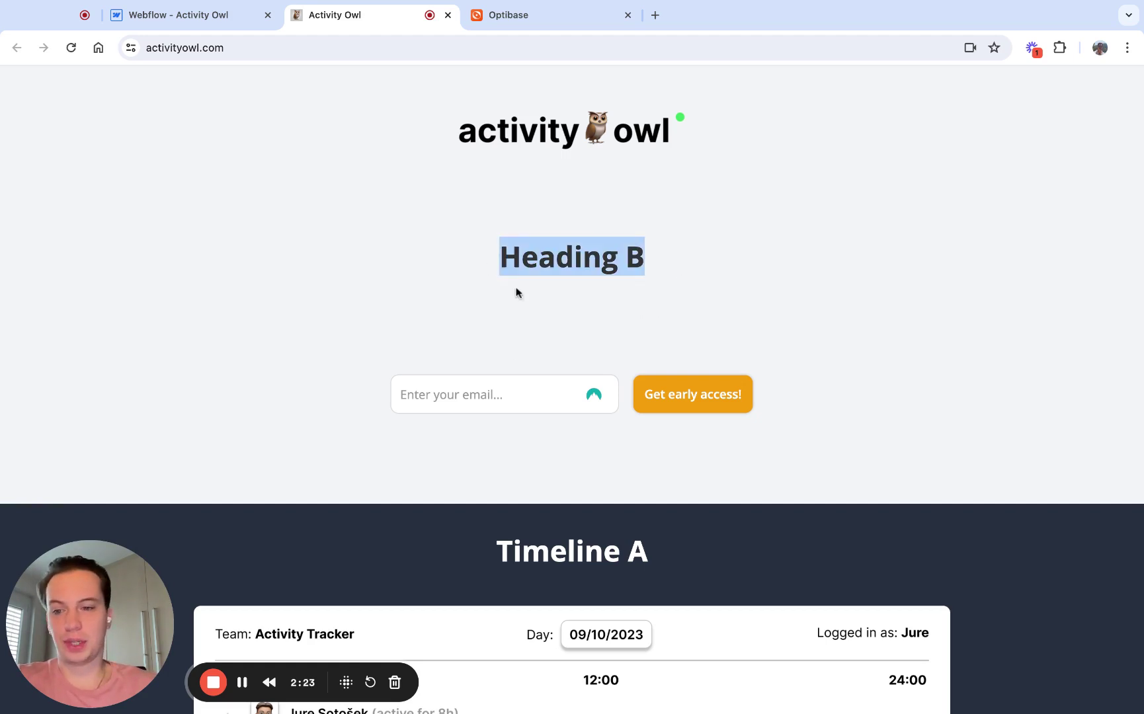
{"action": "key", "text": "super+r"}
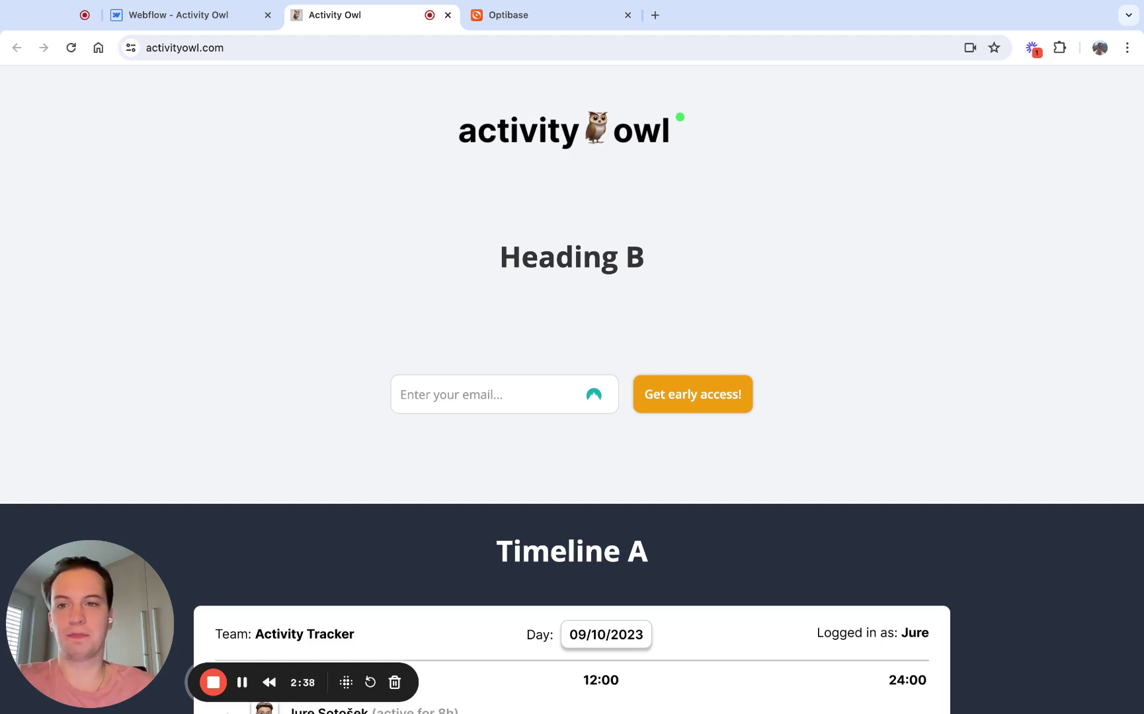
- Back in Webflow, move the Optibase panel to the centre and show the Heading test's Results
{"action": "left_click", "coordinate": [219, 14]}
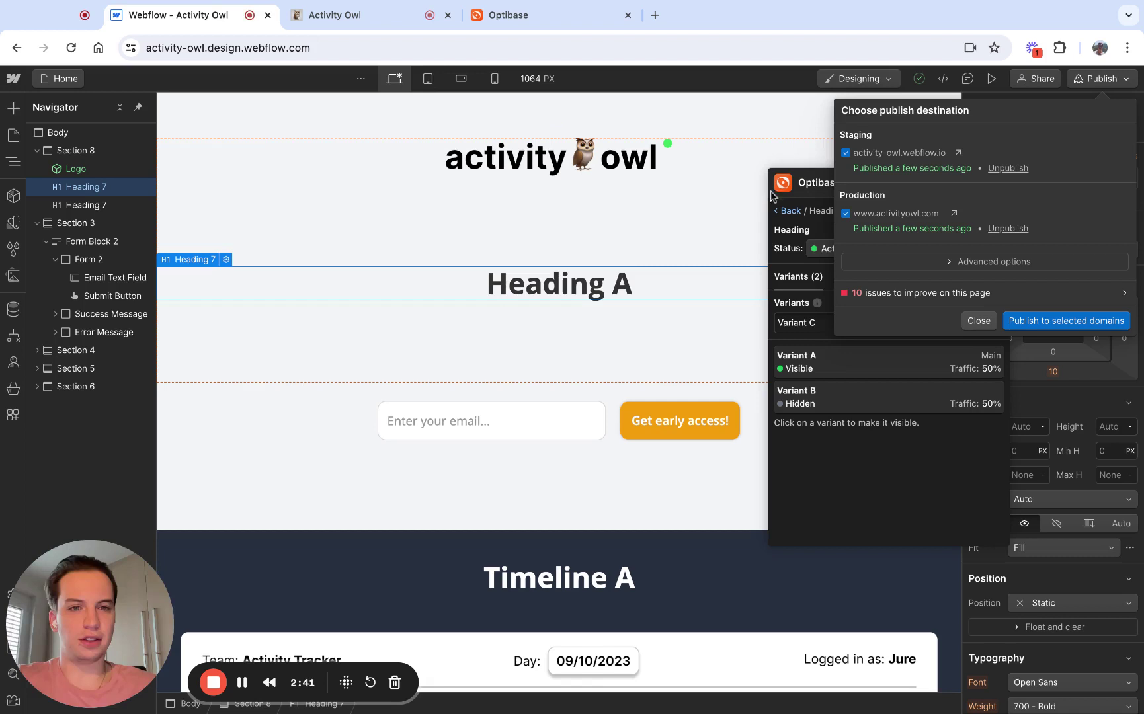
{"action": "left_click", "coordinate": [818, 189]}
{"action": "left_click_drag", "start_coordinate": [818, 189], "coordinate": [642, 181]}
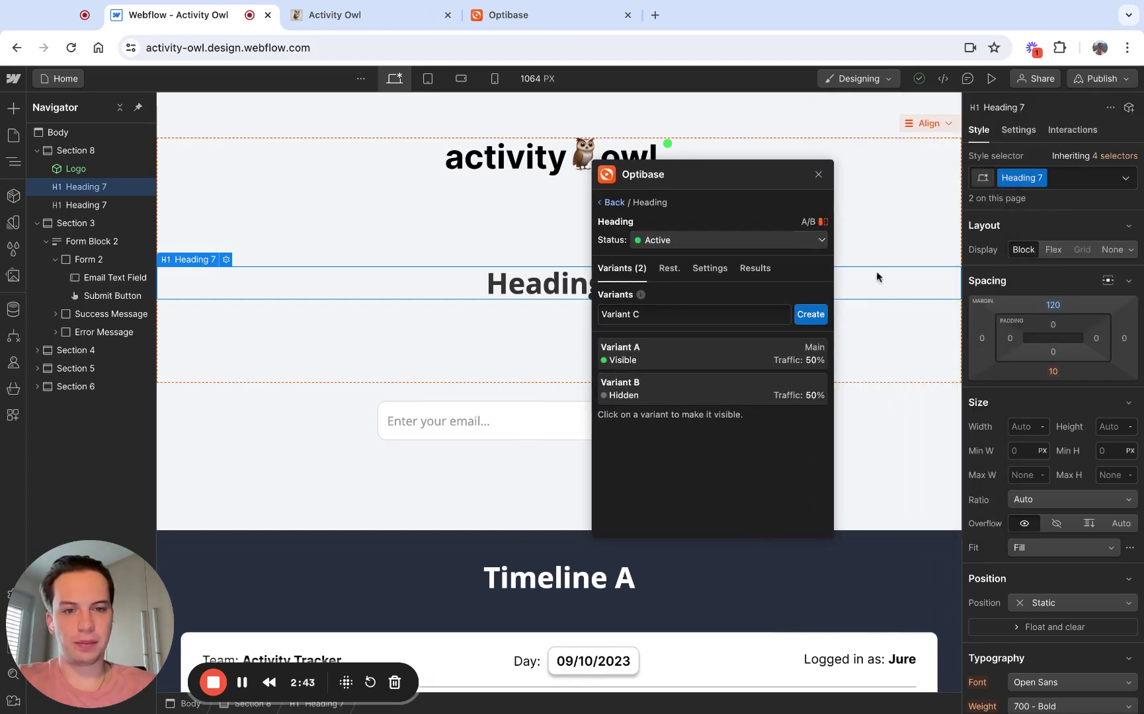
{"action": "left_click", "coordinate": [757, 274]}
- Highlight Variant B's results line: 1 tested user, 0 conversions
{"action": "left_click_drag", "start_coordinate": [601, 422], "coordinate": [739, 434]}
{"action": "left_click", "coordinate": [683, 433]}
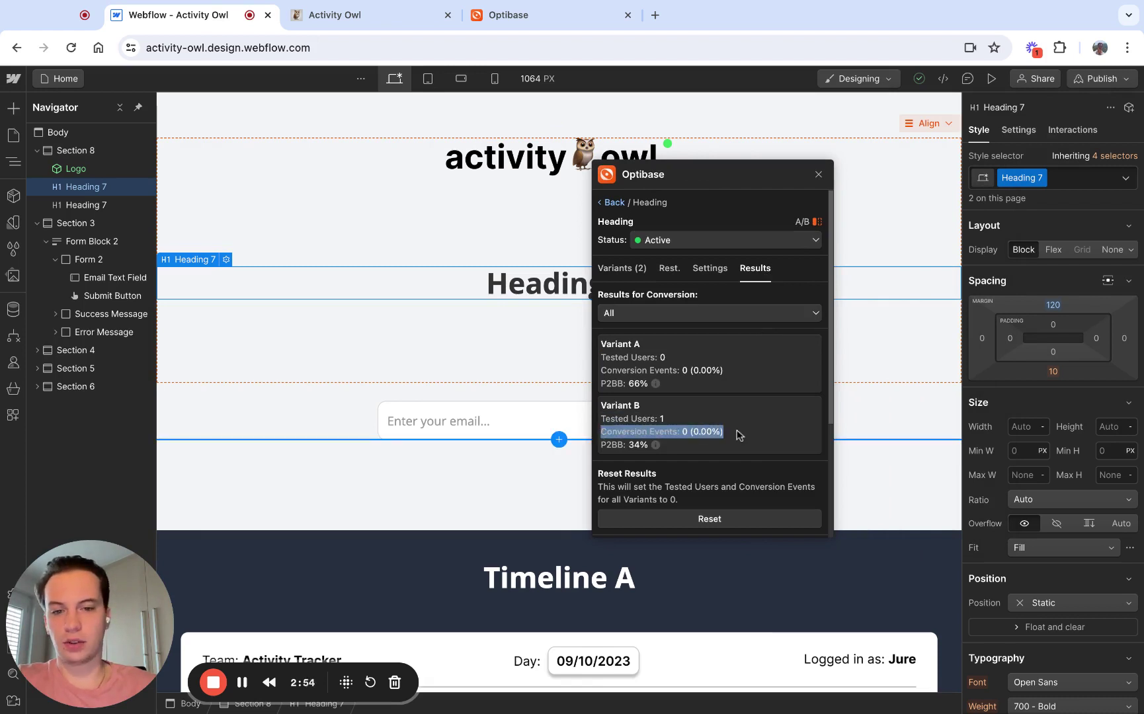
{"action": "left_click", "coordinate": [689, 436]}
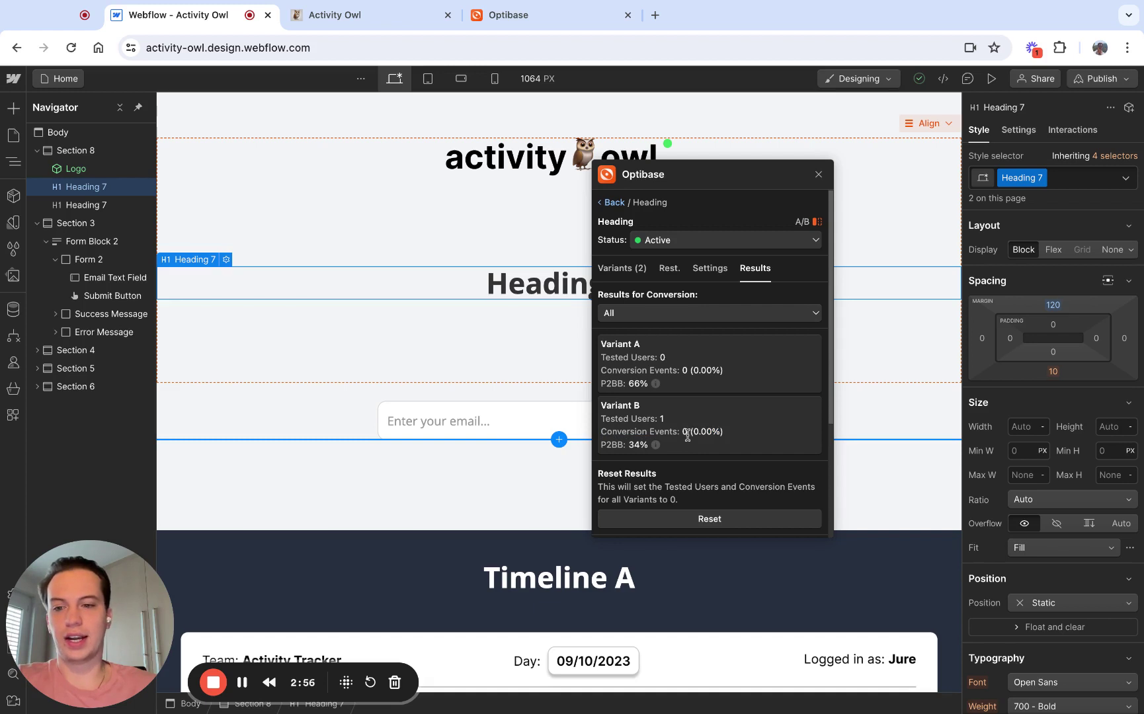
- On the live site, enter a test e-mail address and submit it via 'Get early access!'
{"action": "left_click", "coordinate": [362, 18]}
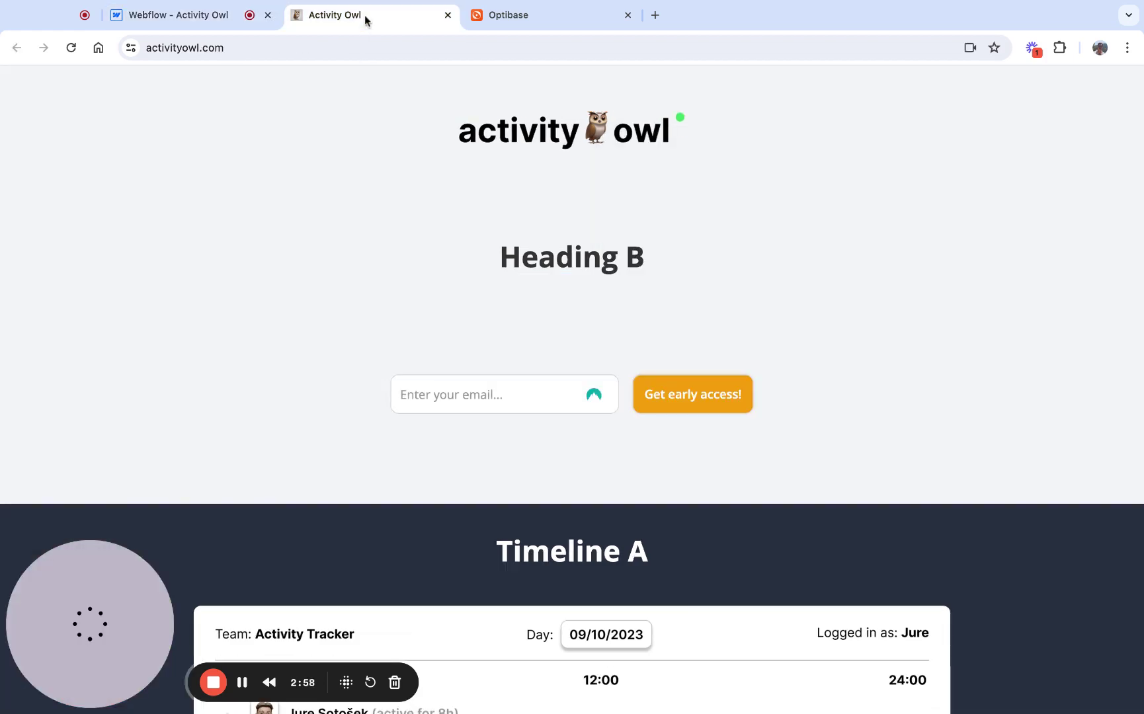
{"action": "left_click", "coordinate": [468, 394]}
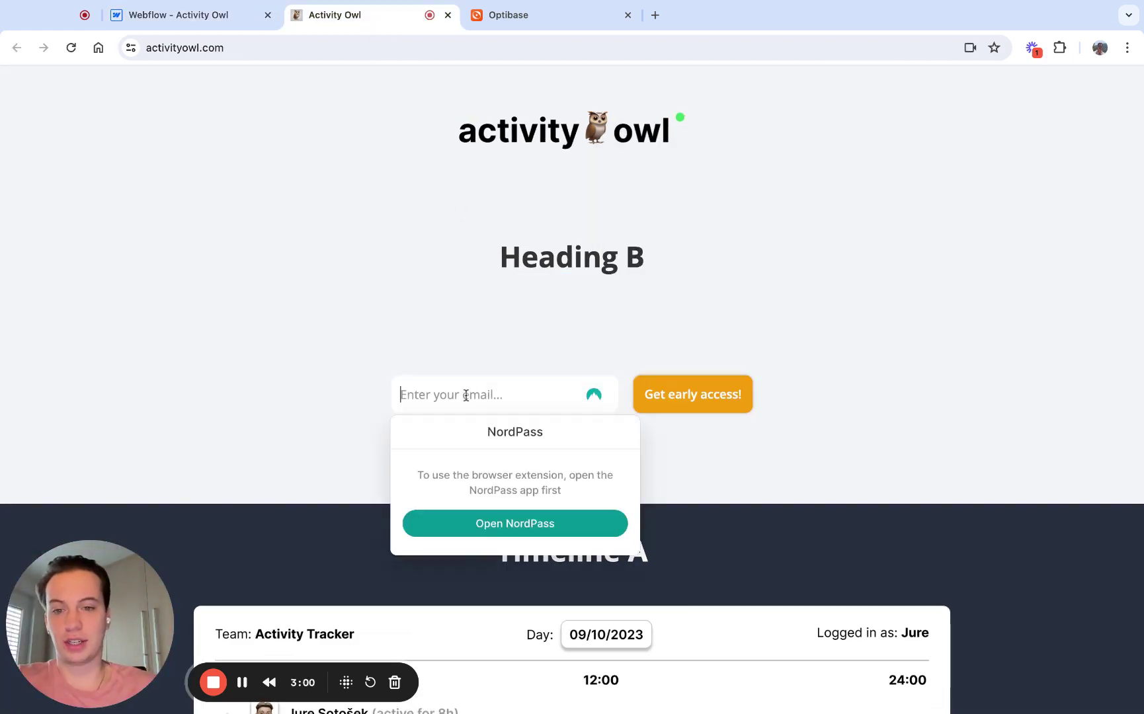
{"action": "left_click", "coordinate": [478, 331]}
{"action": "left_click", "coordinate": [463, 391]}
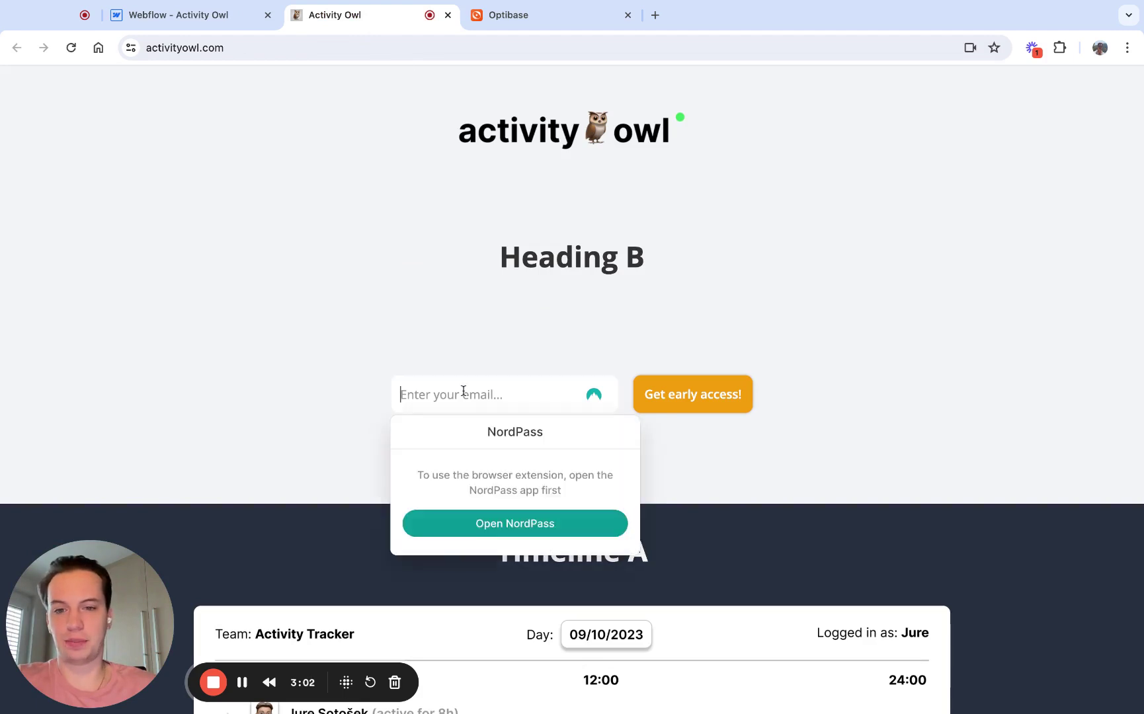
{"action": "type", "text": "te"}
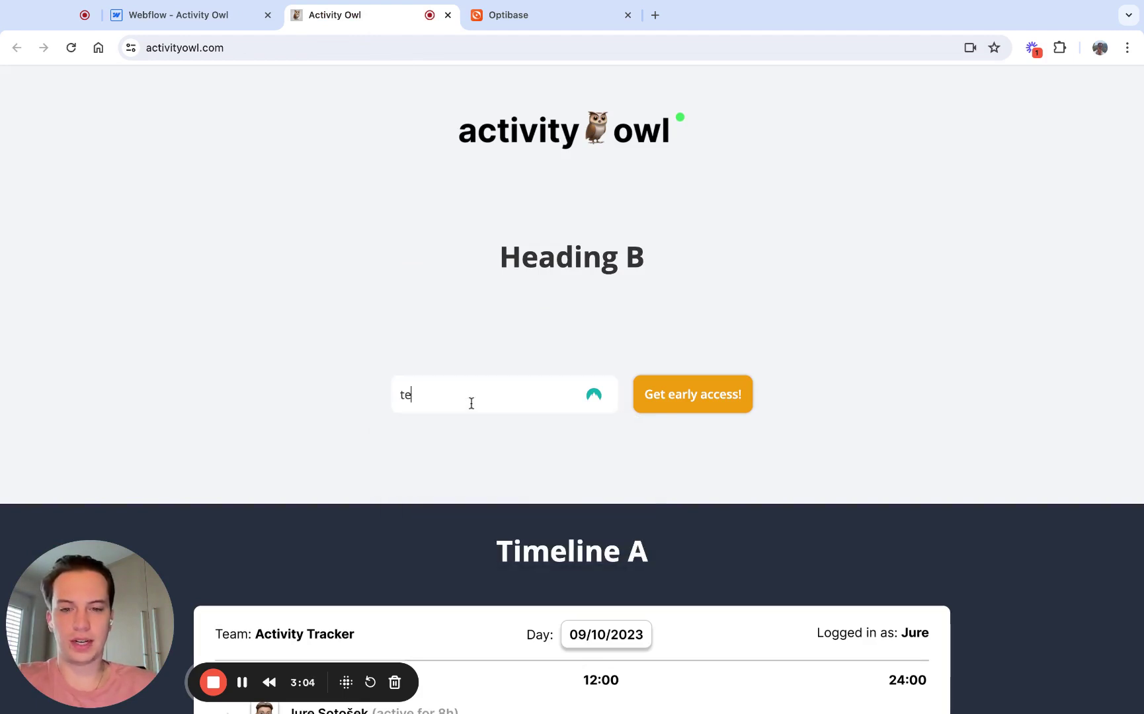
{"action": "type", "text": "st@test.com"}
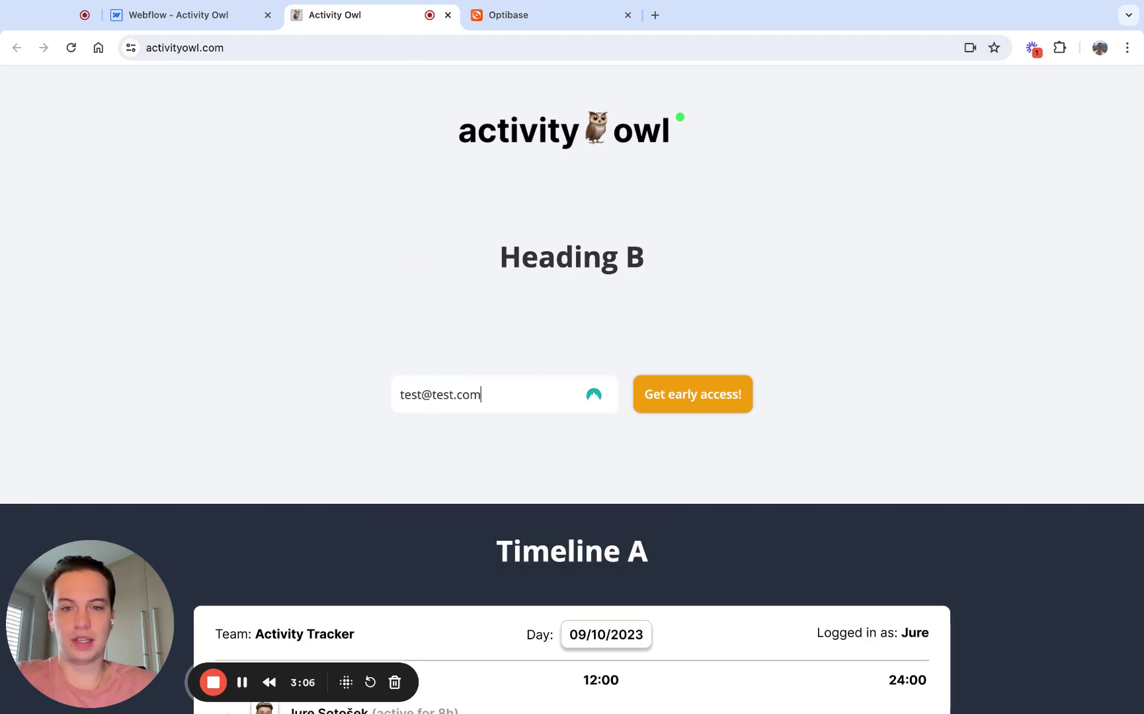
{"action": "left_click", "coordinate": [657, 399]}
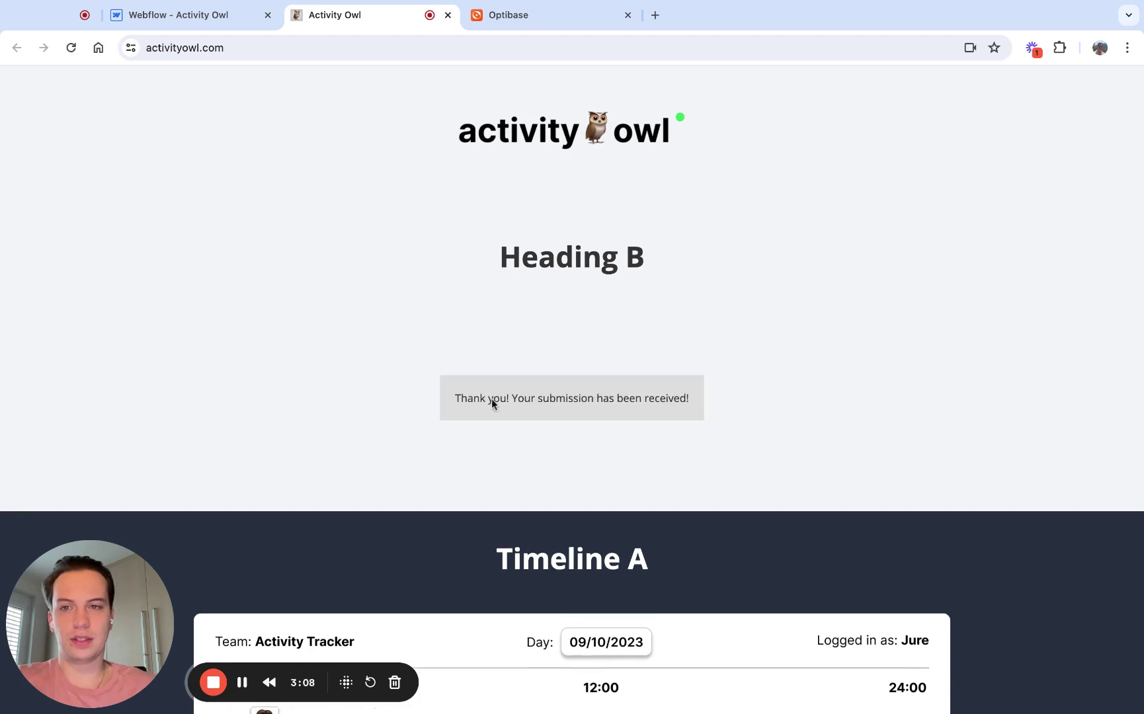
- Back in Webflow, verify Variant B's 1 conversion event (100.00%), then scroll to Detailed Results
{"action": "left_click", "coordinate": [217, 20]}
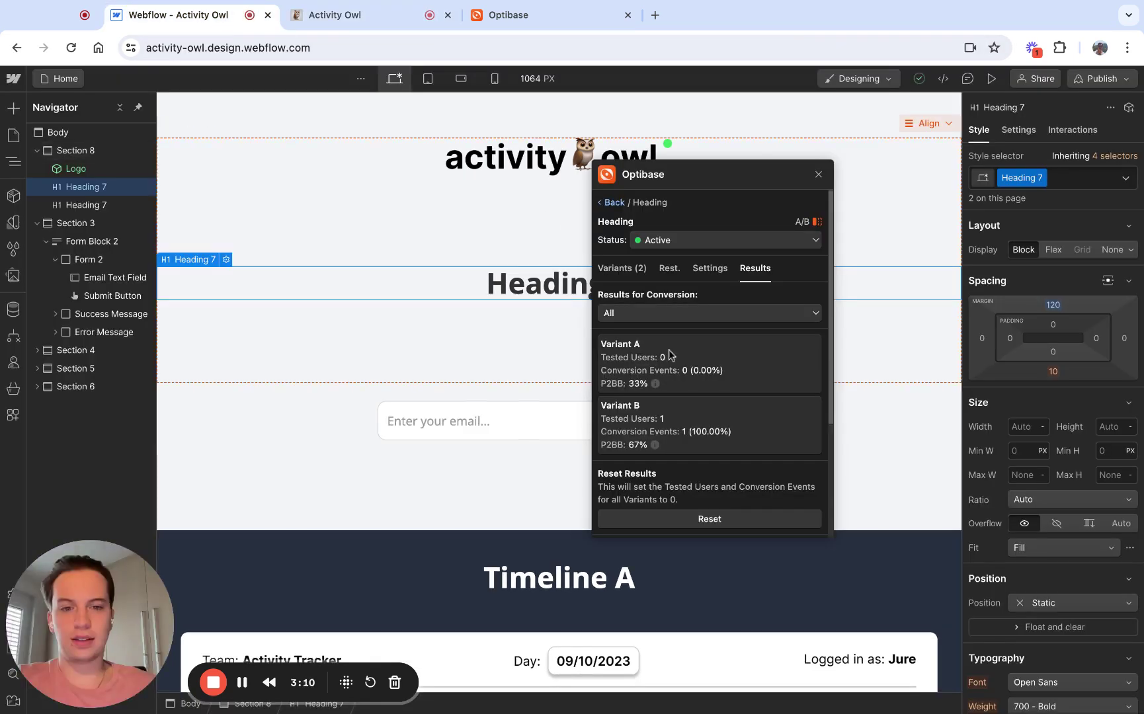
{"action": "left_click_drag", "start_coordinate": [600, 431], "coordinate": [741, 433]}
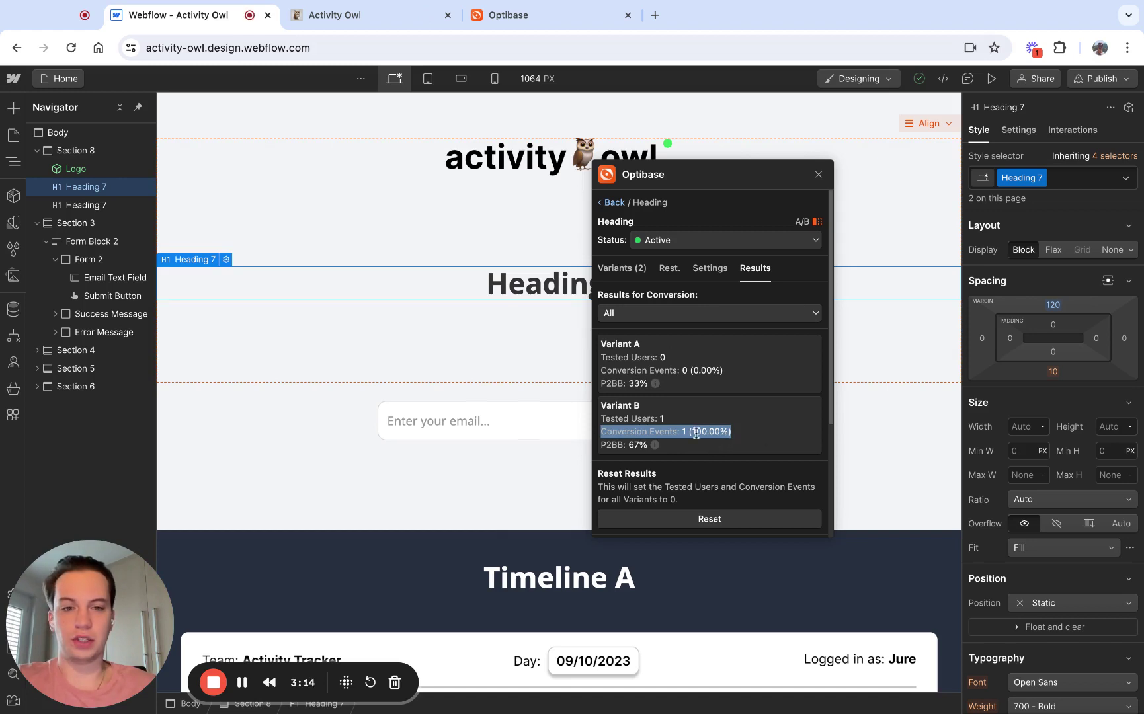
{"action": "scroll", "coordinate": [696, 431], "scroll_direction": "down", "scroll_amount": 1}
{"action": "left_click", "coordinate": [759, 408]}
{"action": "scroll", "coordinate": [760, 408], "scroll_direction": "down", "scroll_amount": 3}
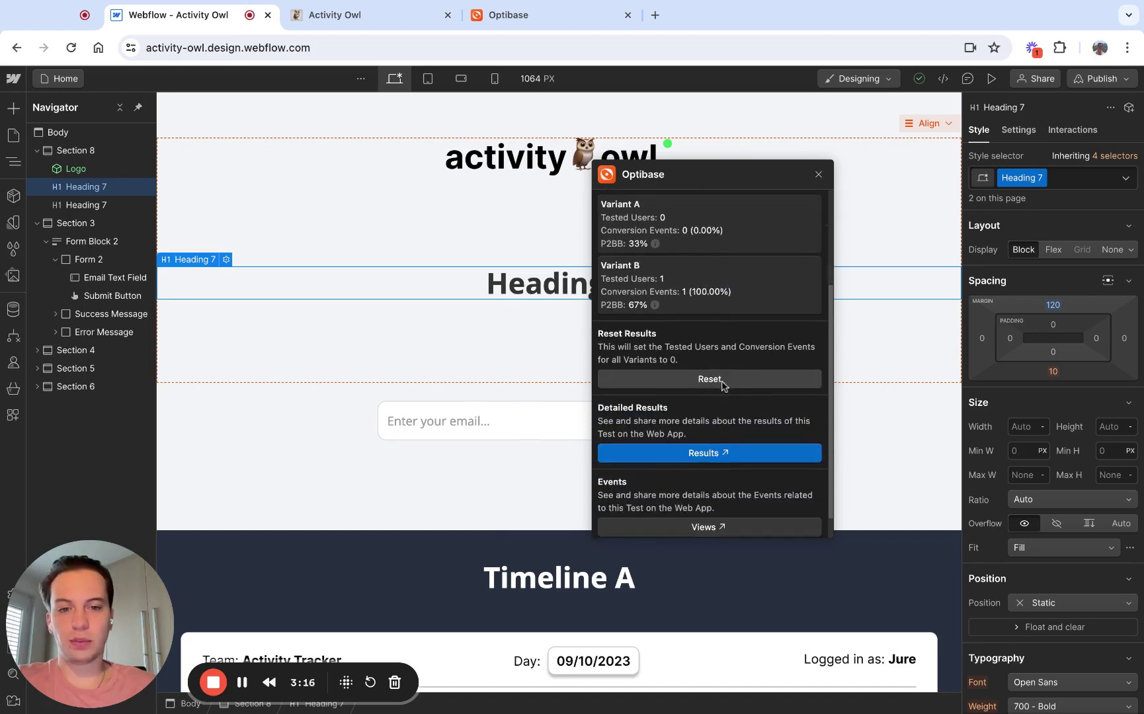
{"action": "scroll", "coordinate": [701, 450], "scroll_direction": "down", "scroll_amount": 1}
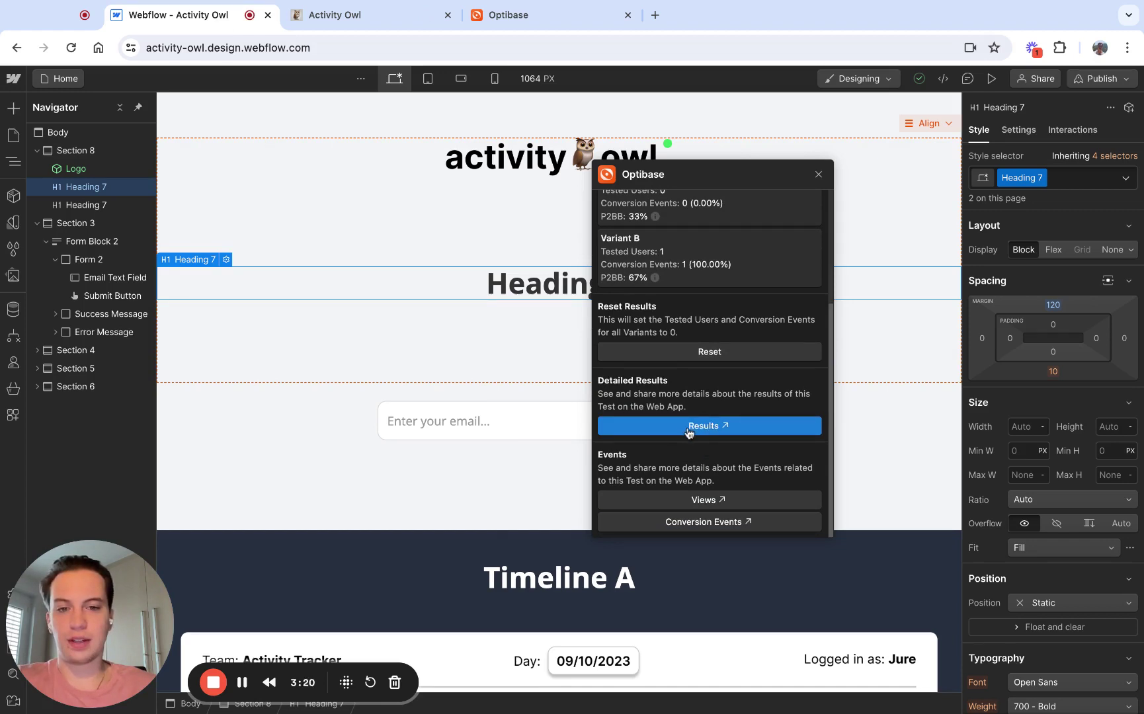
- Open the Heading test's Results page in Optibase and check the Filter by Conversion list
{"action": "left_click", "coordinate": [703, 427]}
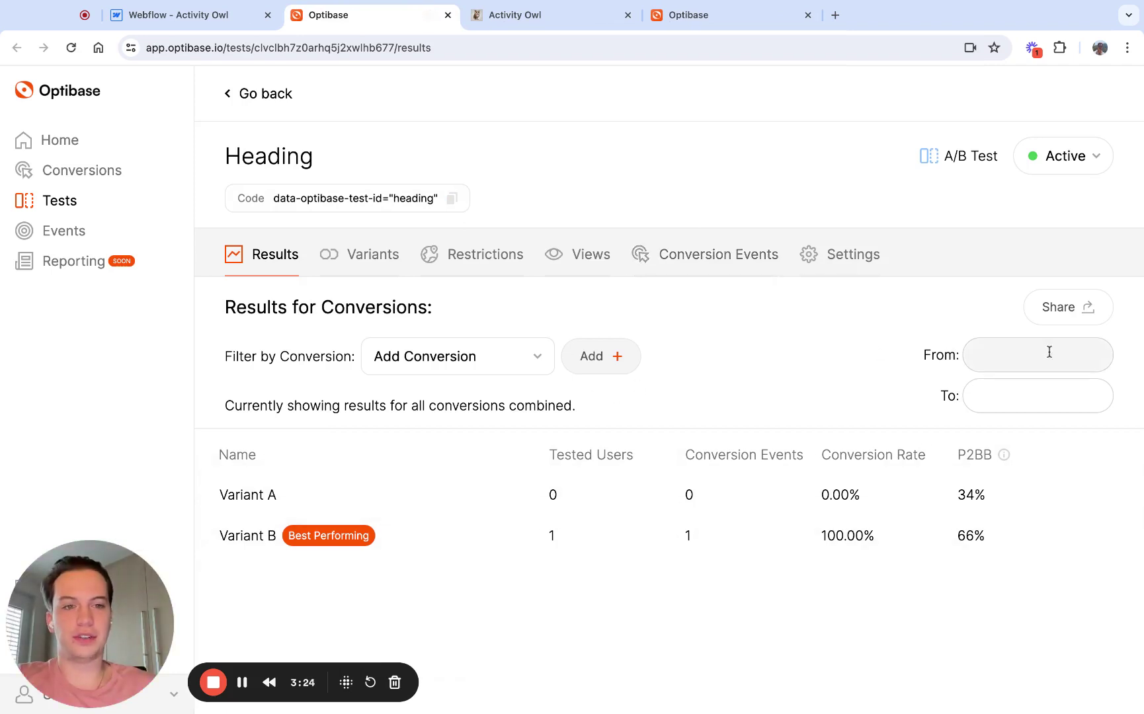
{"action": "left_click", "coordinate": [468, 344]}
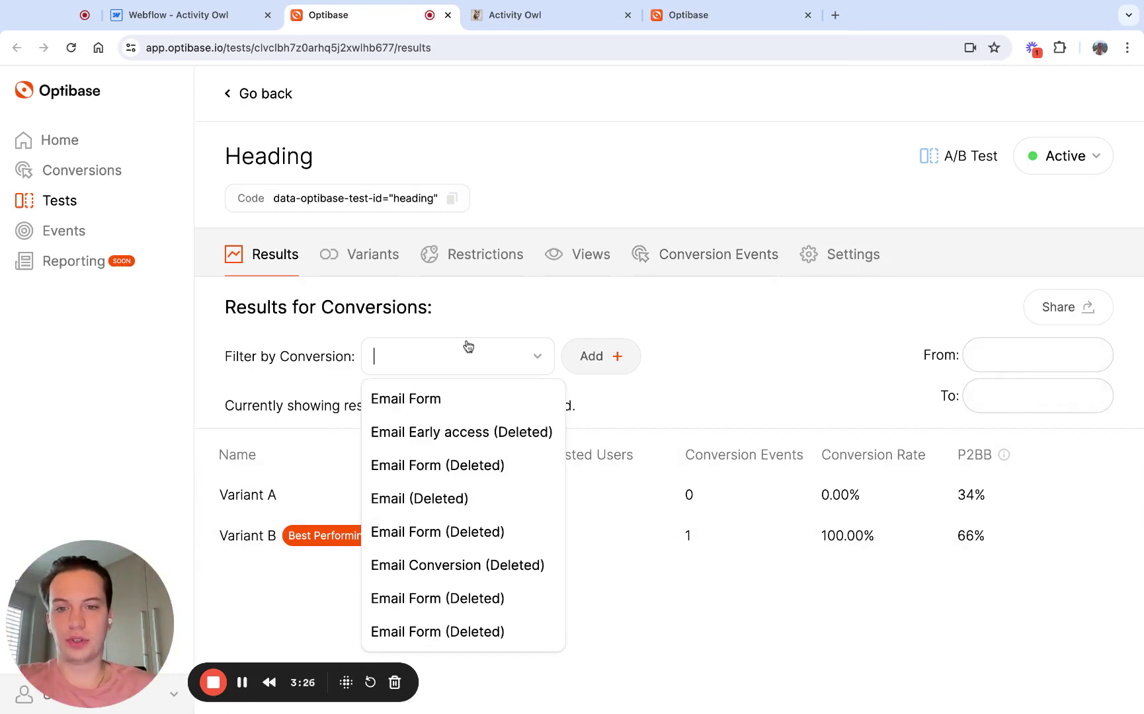
{"action": "left_click", "coordinate": [467, 350]}
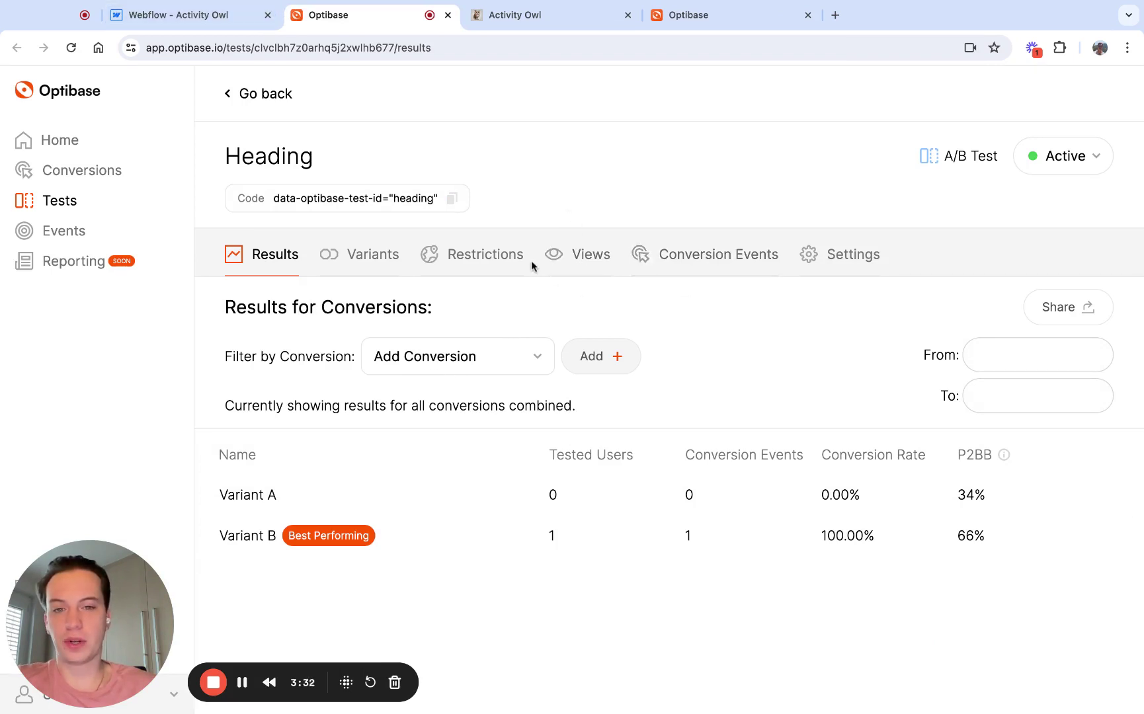
- Show the Heading test's Views tab listing two activityowl.com visits served Variant B
{"action": "left_click", "coordinate": [567, 258]}
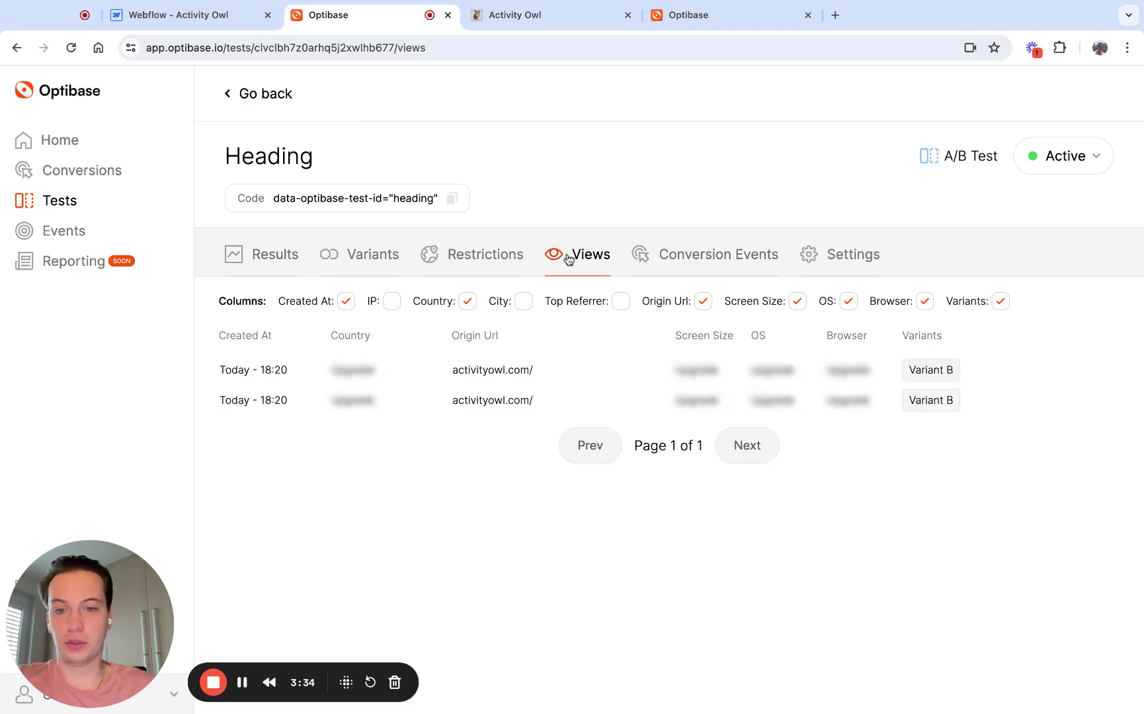
{"action": "mouse_move", "coordinate": [703, 412]}
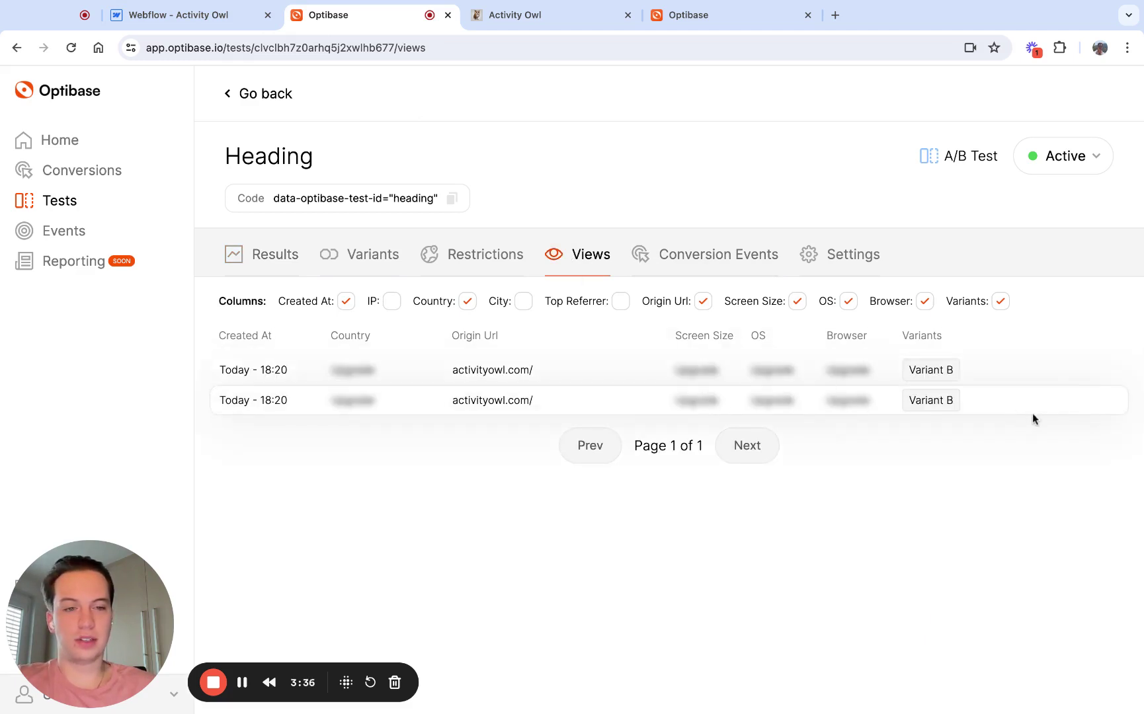